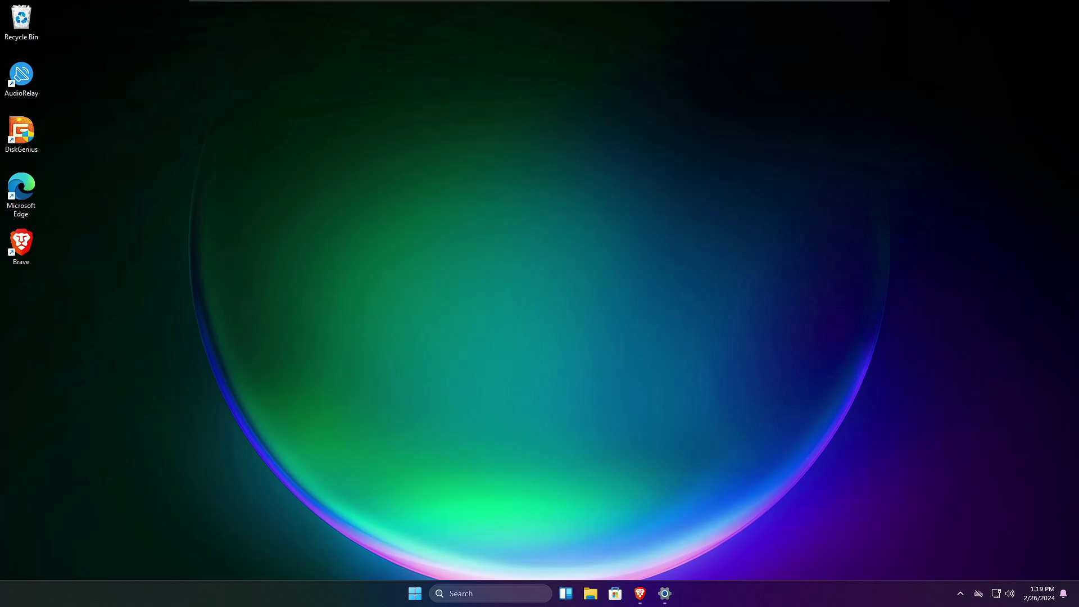
- Show Settings' Installed apps list and view Microsoft Edge's options without uninstalling it
left_click(664, 594)
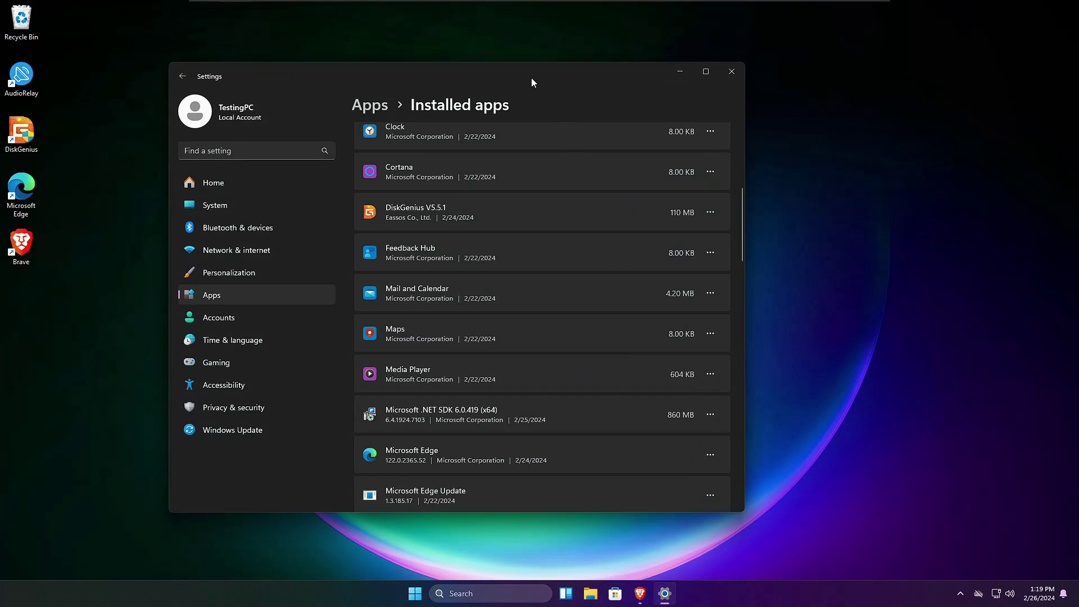
left_click_drag(532, 79, 622, 94)
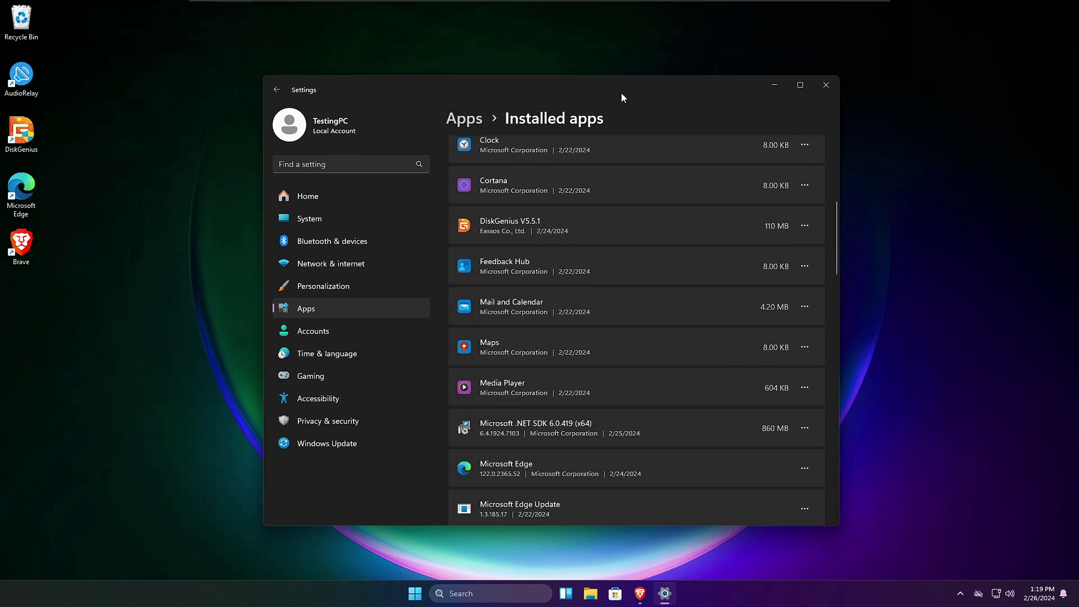
scroll(513, 553, "down", 2)
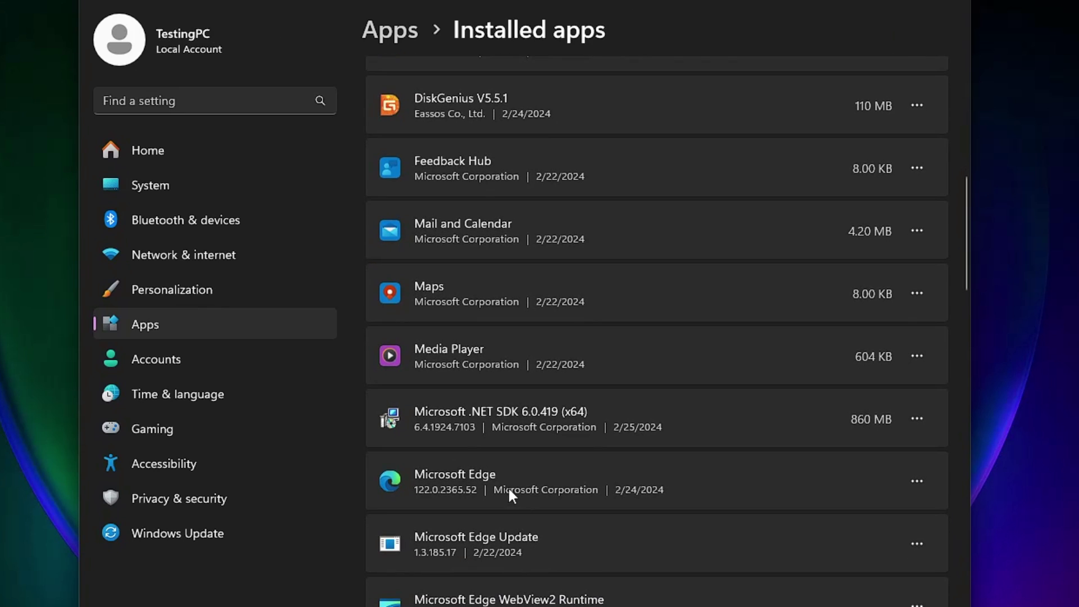
left_click(918, 479)
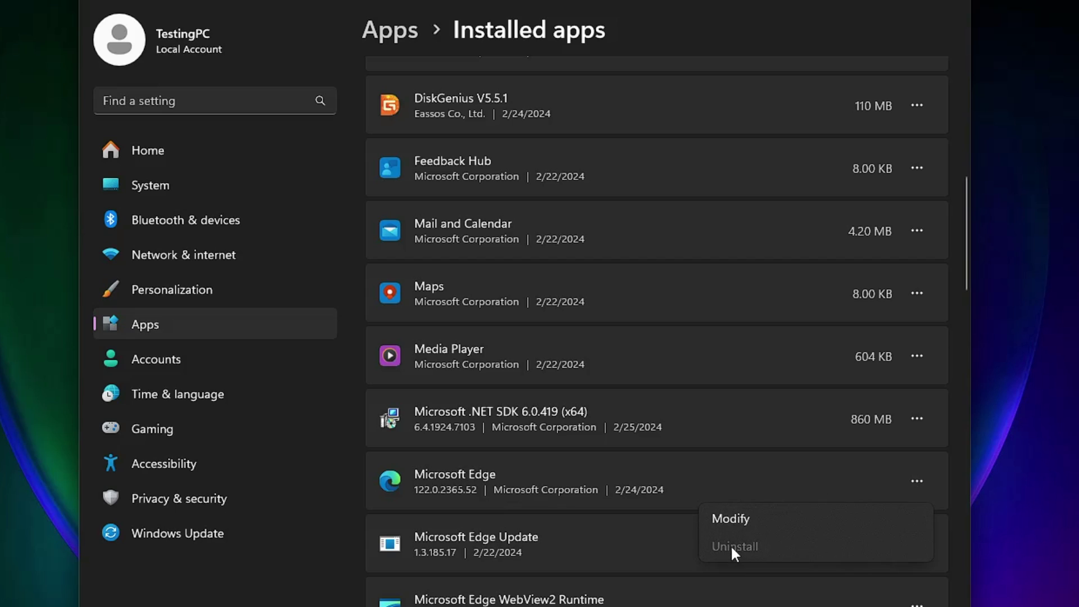
left_click(707, 336)
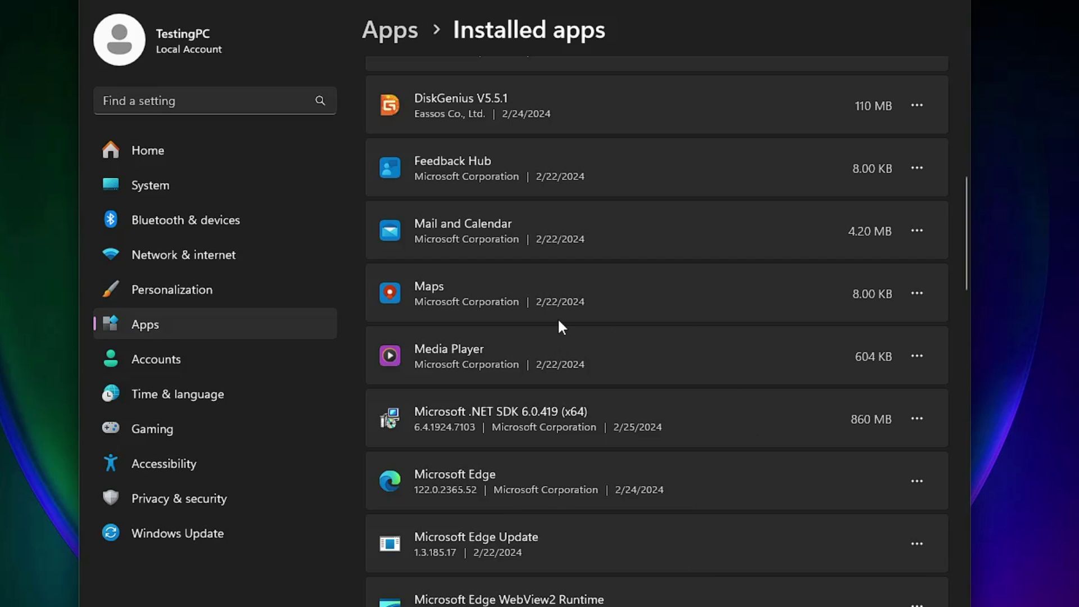
scroll(916, 193, "up", 2)
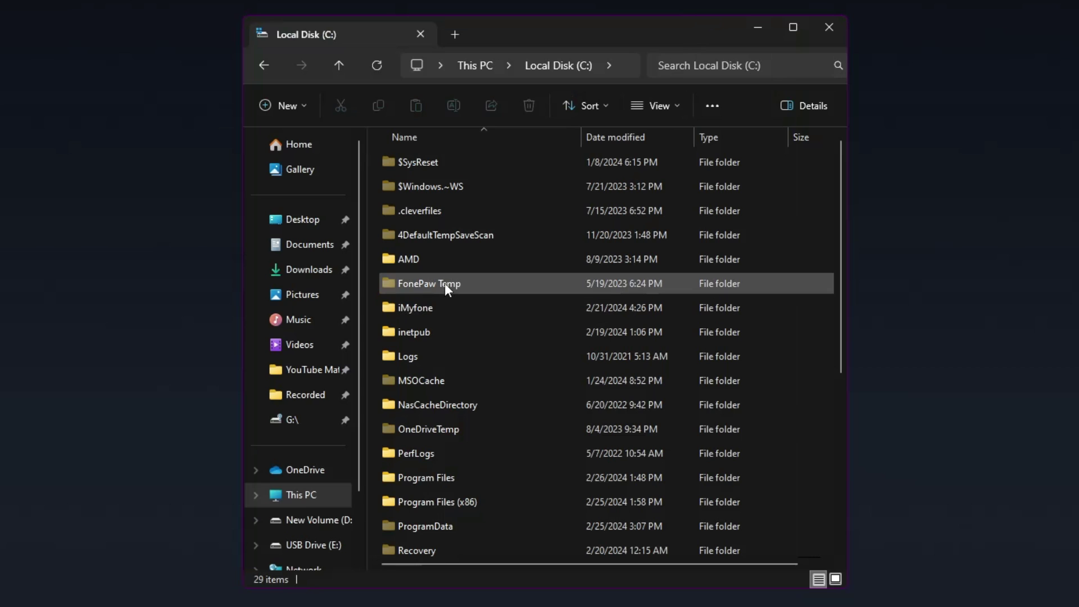
- Browse the C: folders FonePaw Temp, iMyfone and inetpub, then open Program Files (x86)
left_click(444, 282)
scroll(447, 289, "down", 1)
left_click(438, 253)
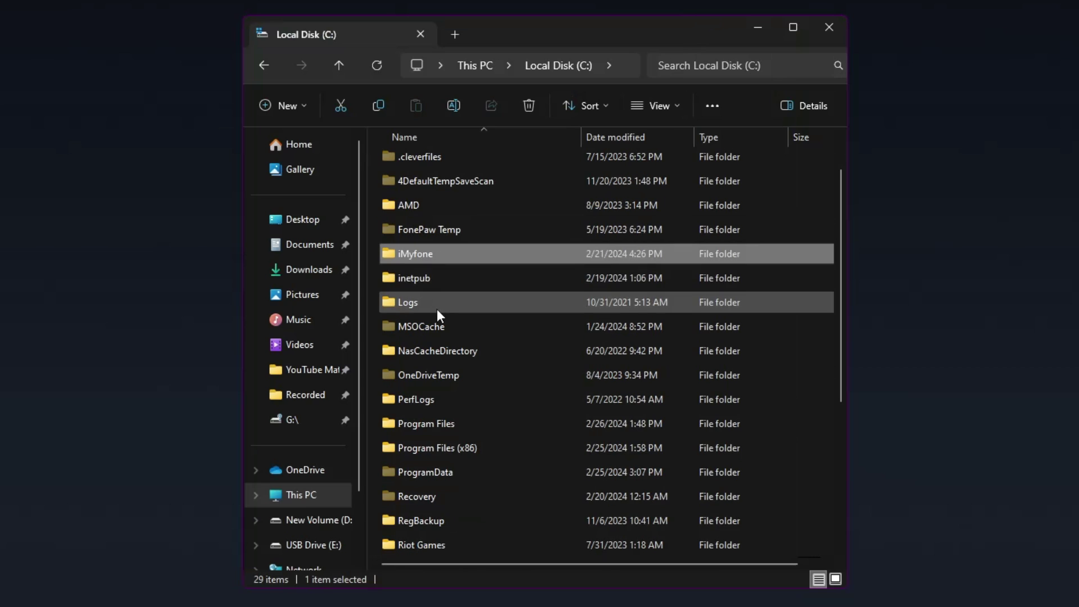
left_click(445, 278)
scroll(467, 303, "down", 1)
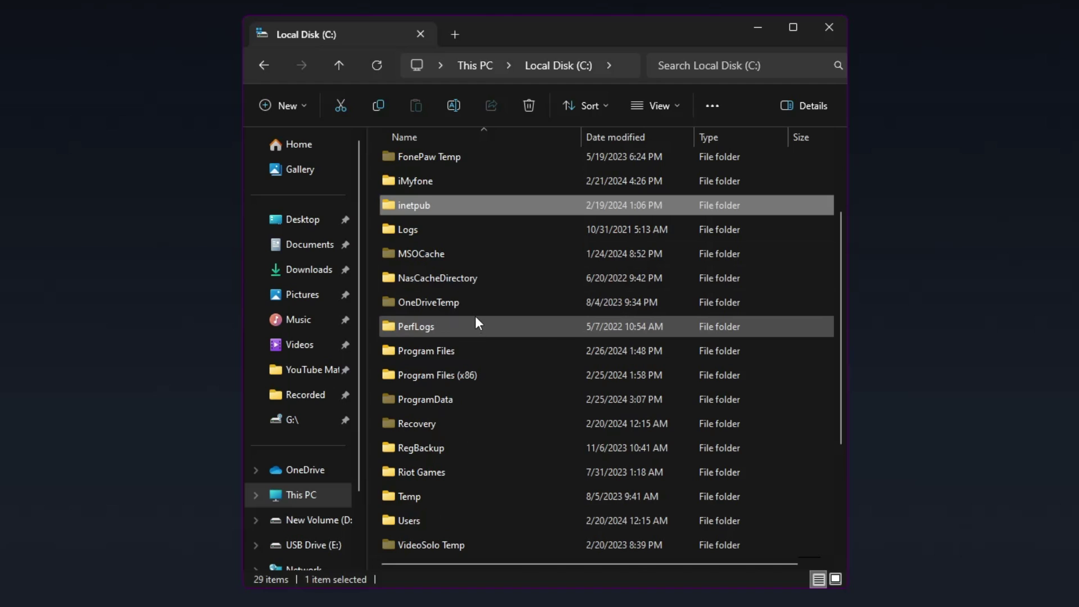
double_click(461, 375)
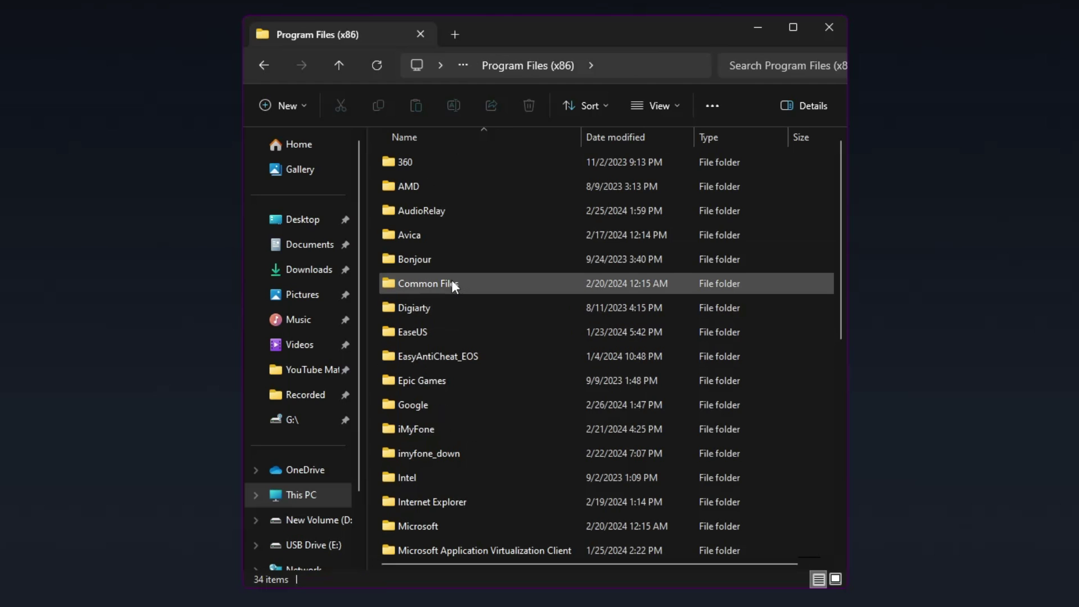
scroll(447, 281, "down", 2)
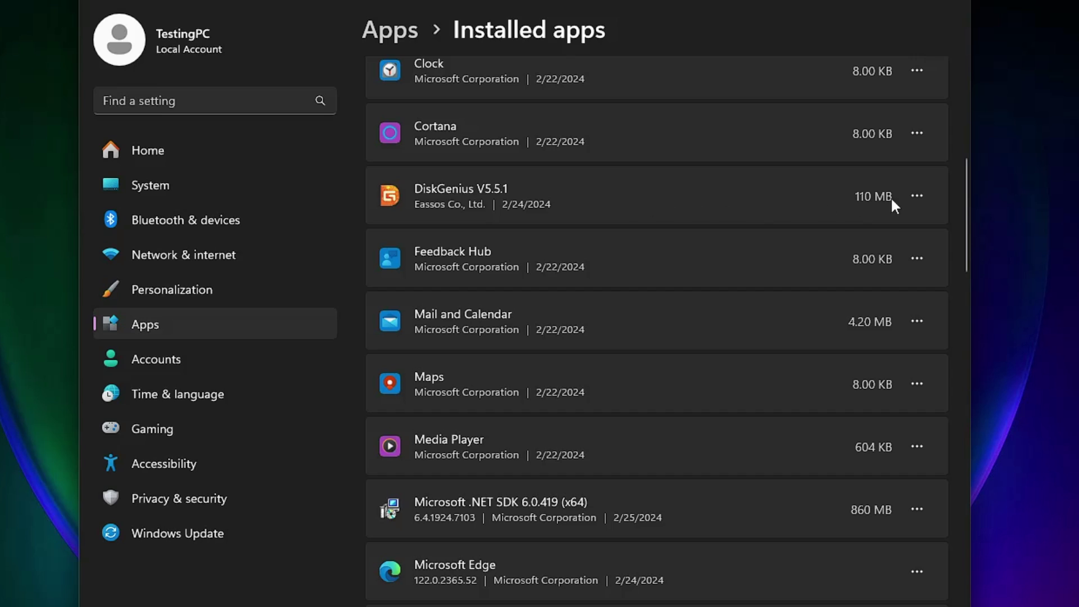
- Open DiskGenius V5.5.1's options, then select HKEY_LOCAL_MACHINE\SOFTWARE in Registry Editor
left_click(921, 195)
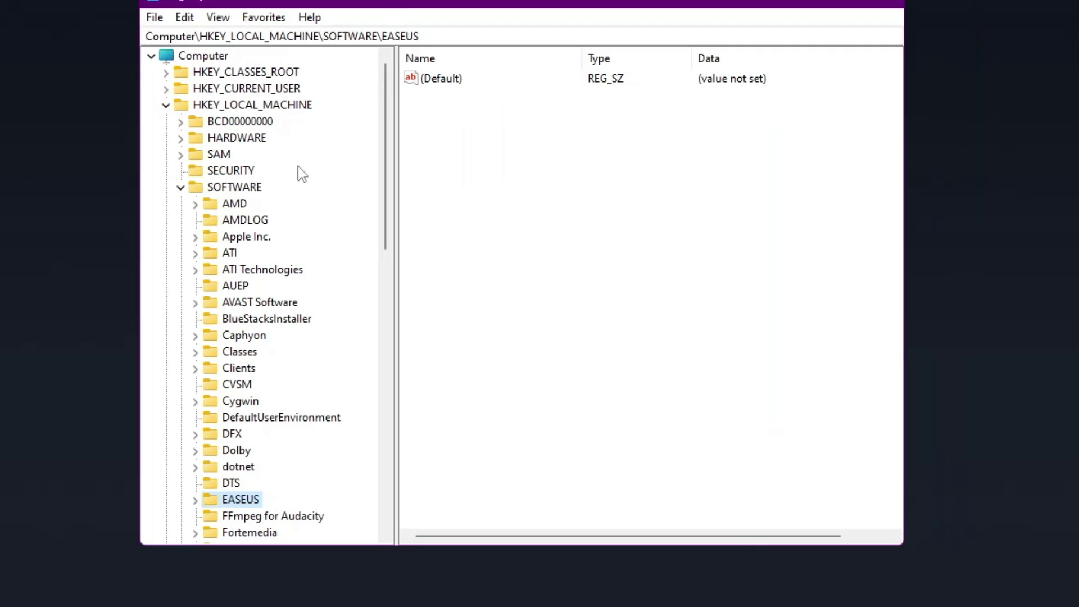
left_click(236, 185)
scroll(247, 279, "down", 1)
- Look through the BlueStacksInstaller, AVAST Software, Dolby and HitmanPro keys under SOFTWARE
left_click(247, 273)
left_click(256, 253)
scroll(269, 323, "down", 1)
left_click(270, 352)
scroll(270, 354, "down", 1)
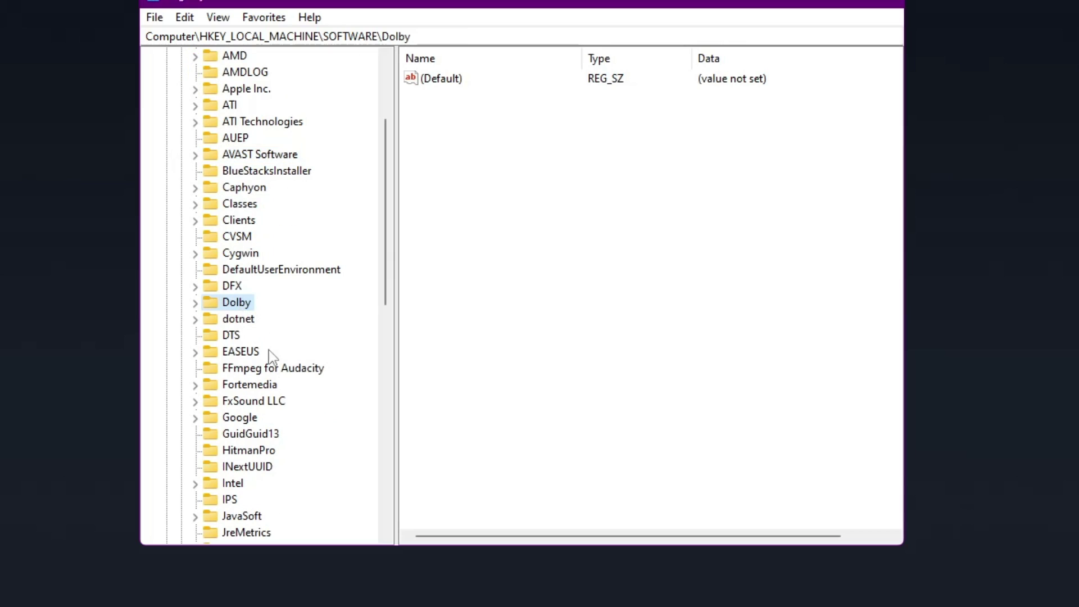
scroll(262, 338, "down", 1)
left_click(253, 402)
scroll(275, 478, "down", 1)
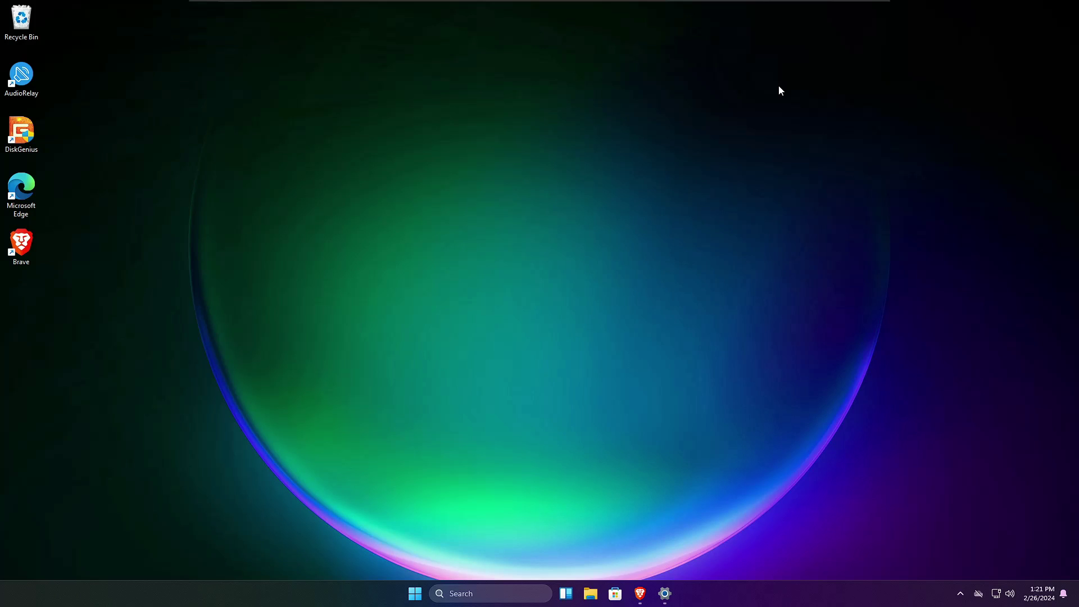
- Visit revouninstaller.com from the search results, close the 57% off popup, and reach Free Downloads
left_click(638, 528)
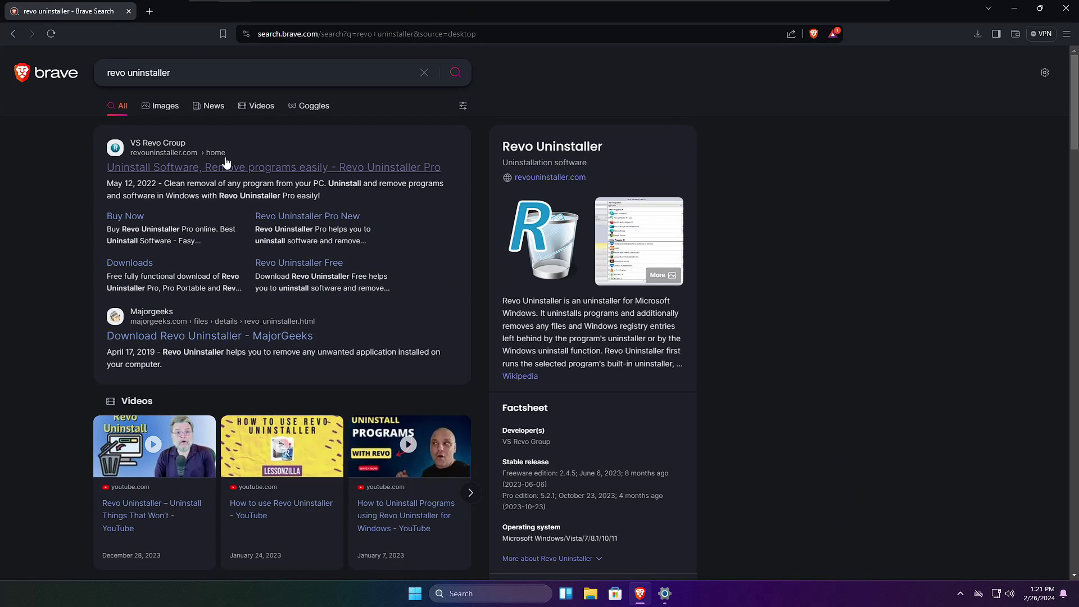
left_click(168, 169)
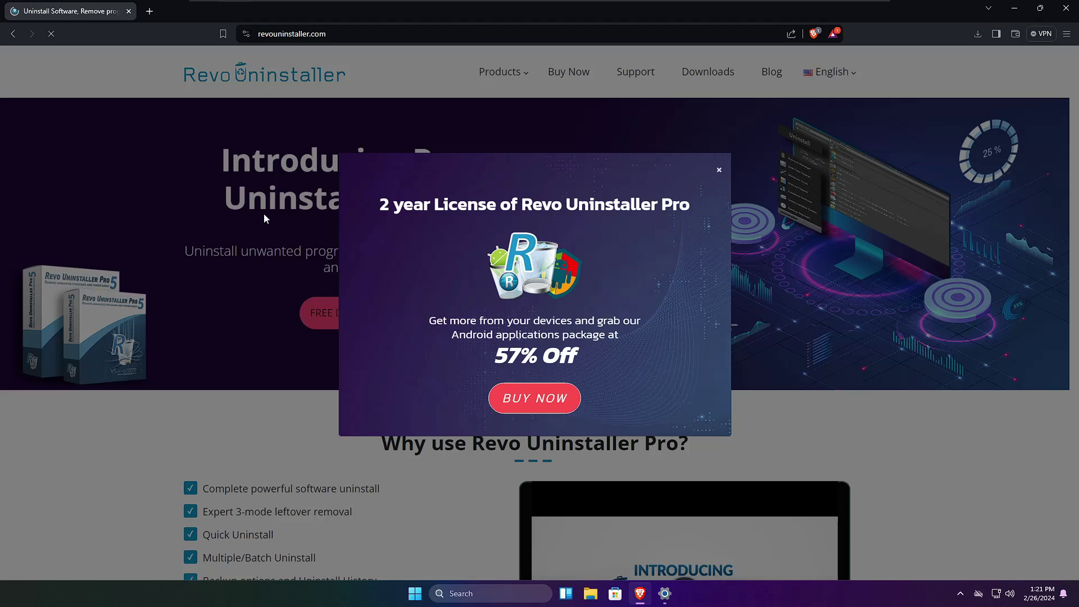
left_click(719, 169)
scroll(420, 232, "down", 1)
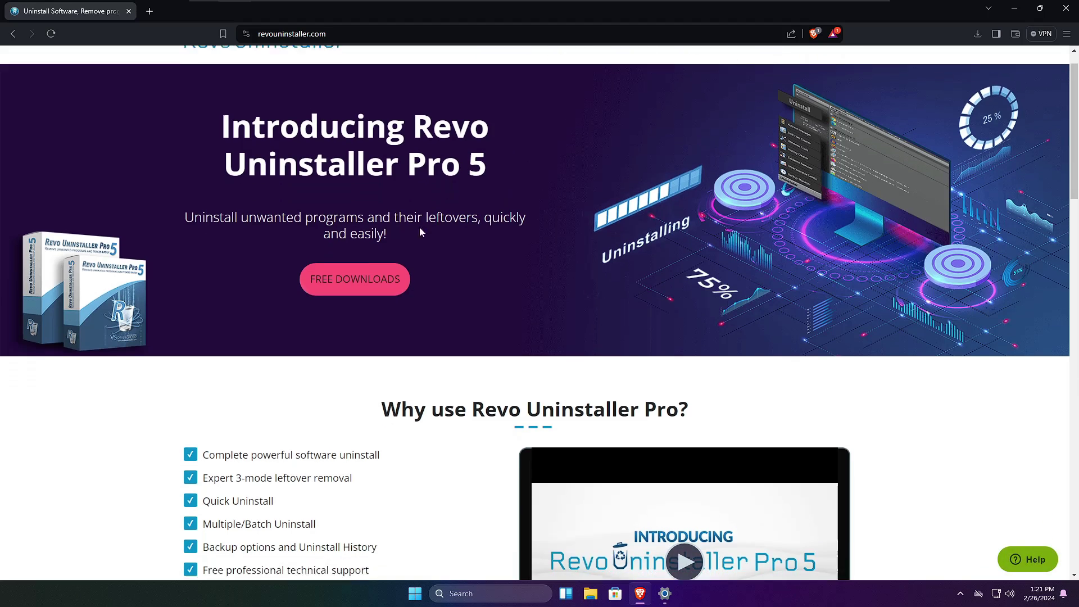
left_click(342, 257)
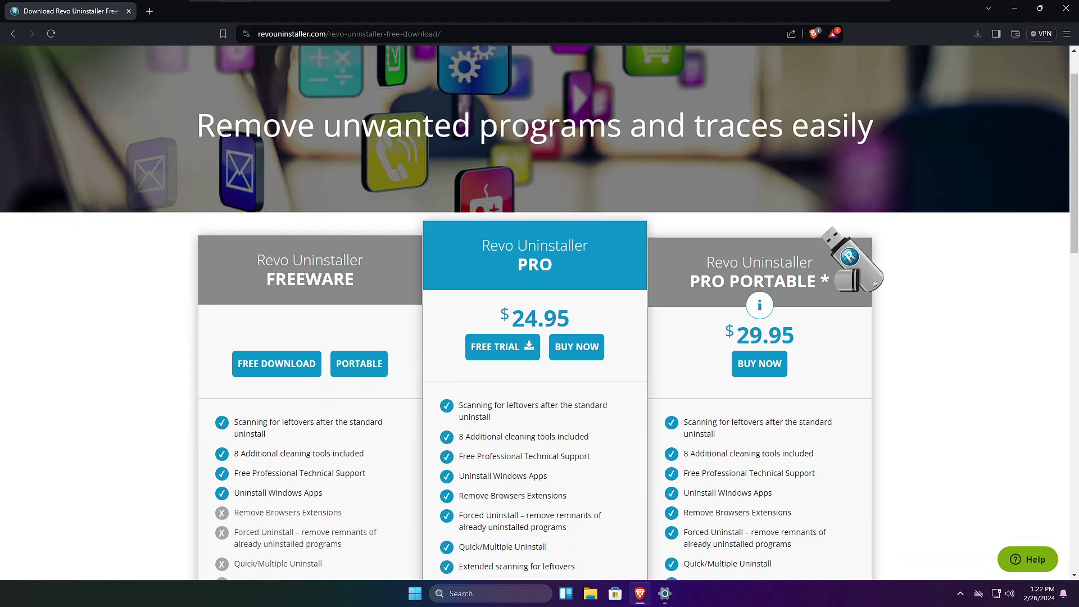
scroll(400, 231, "down", 2)
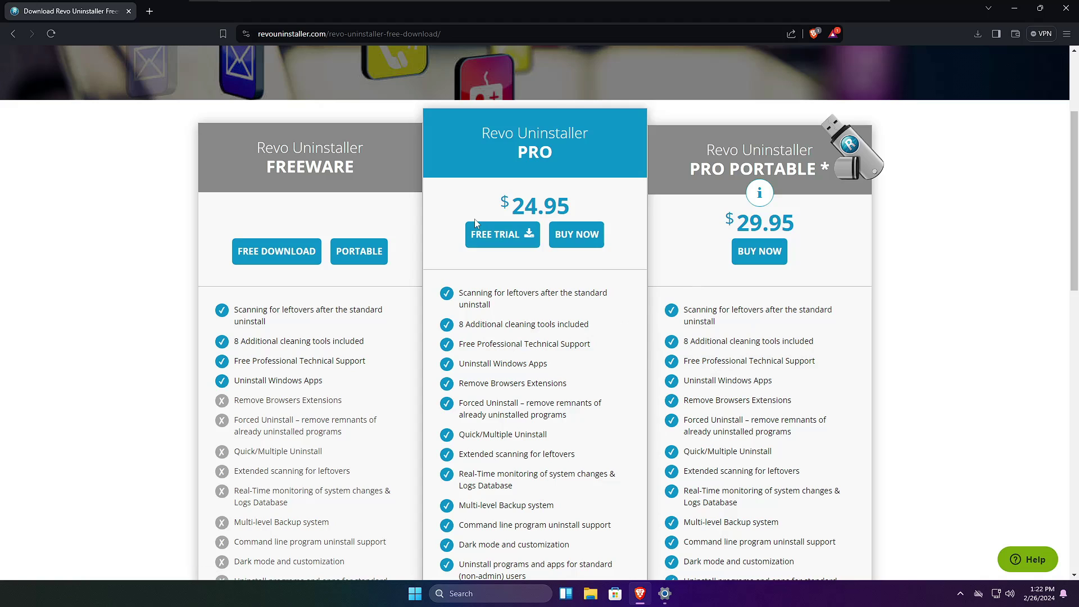
- Download Revo Uninstaller Freeware and run revosetup (1).exe, allowing it to make changes
left_click(283, 259)
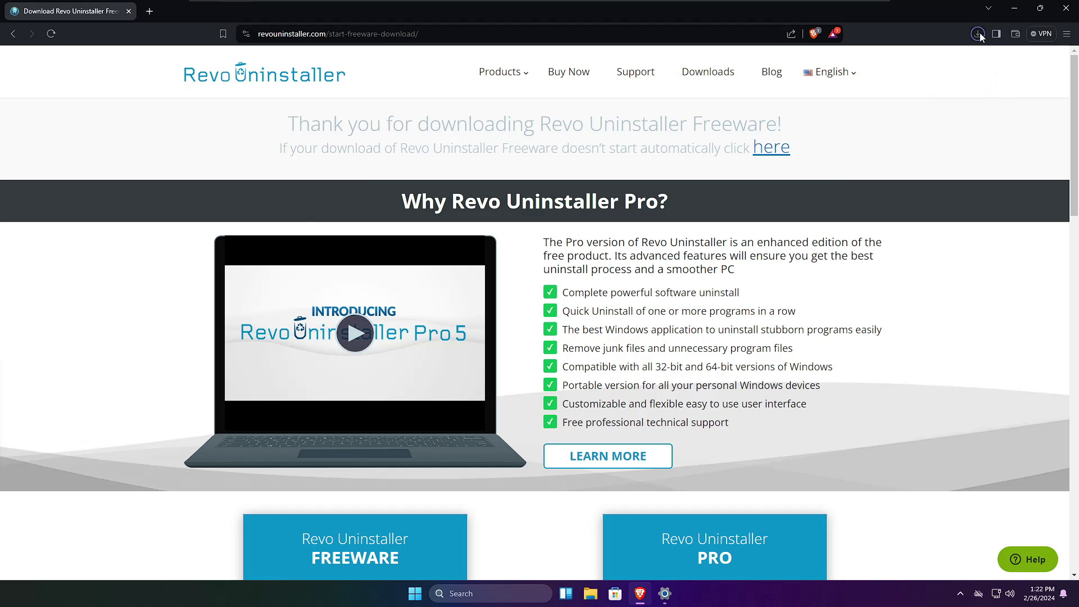
left_click(978, 34)
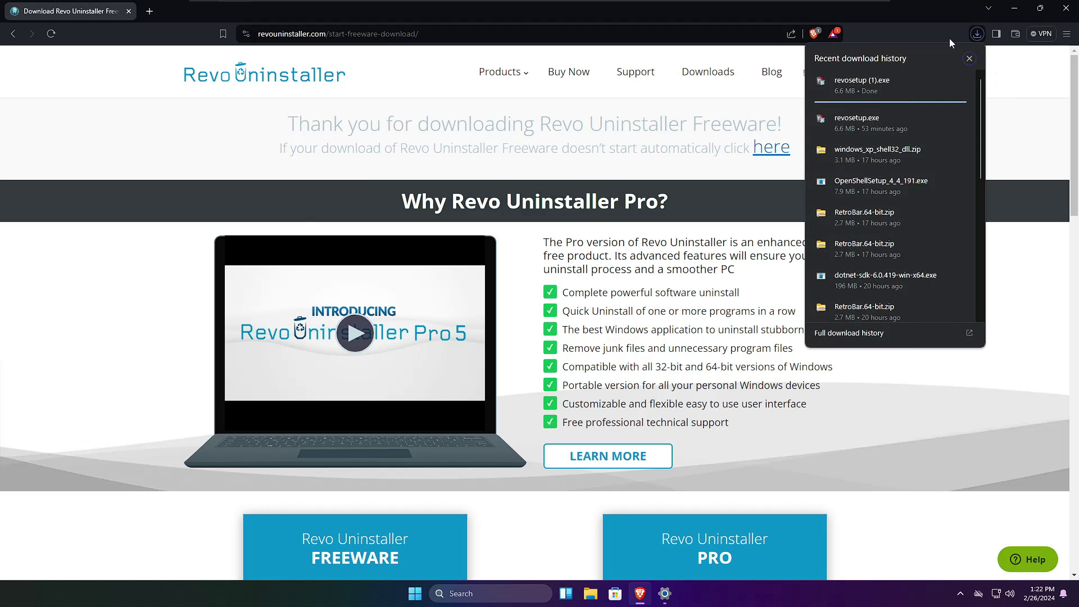
left_click(889, 83)
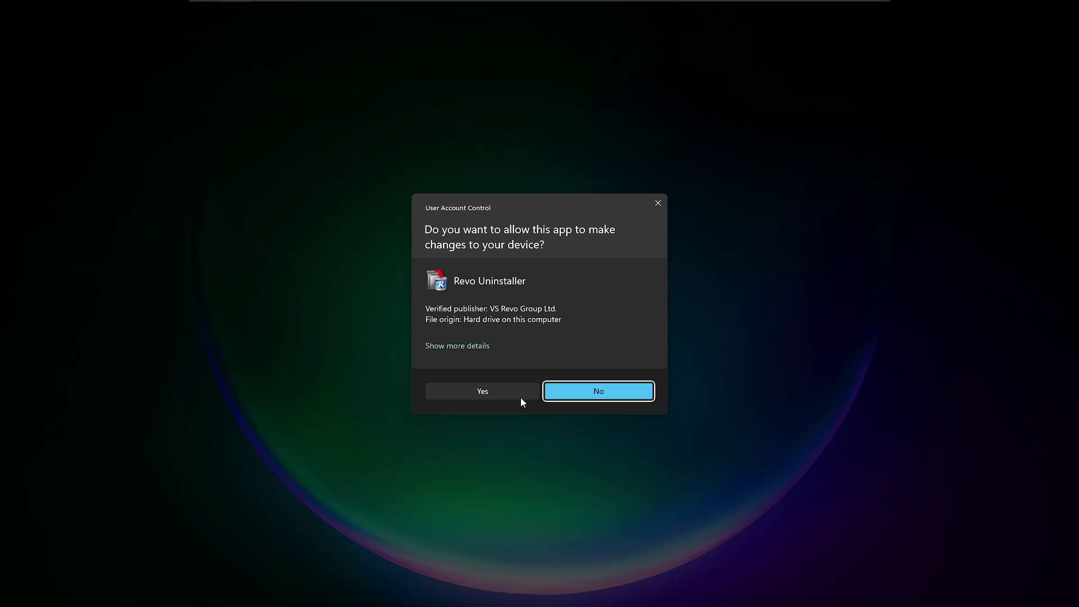
left_click(521, 397)
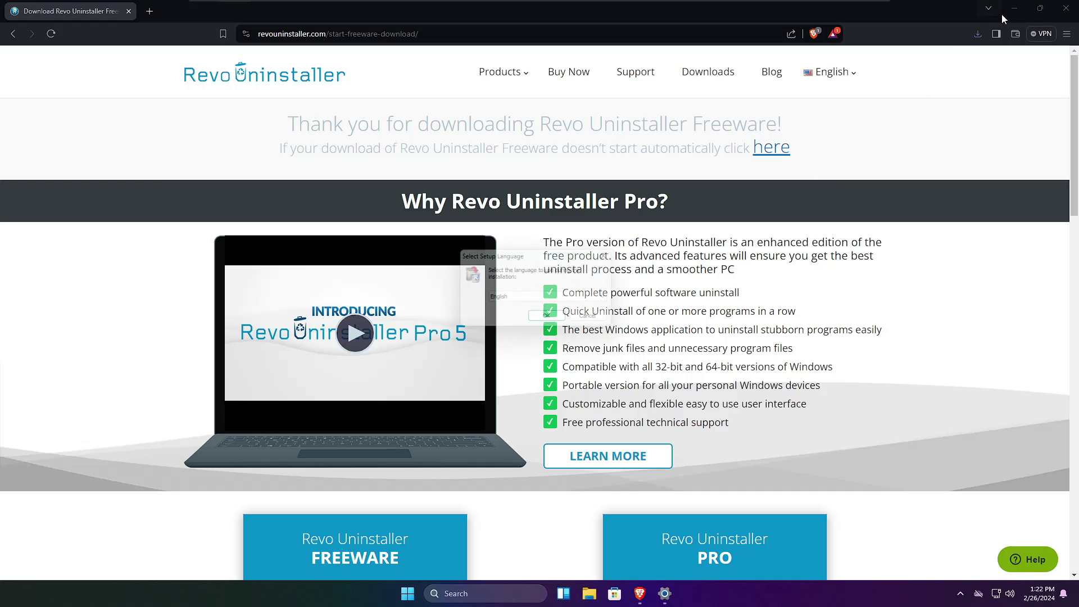
- Install Revo Uninstaller 2.4.5 in English with default destination and desktop shortcut, then launch it
left_click(1002, 15)
left_click(557, 339)
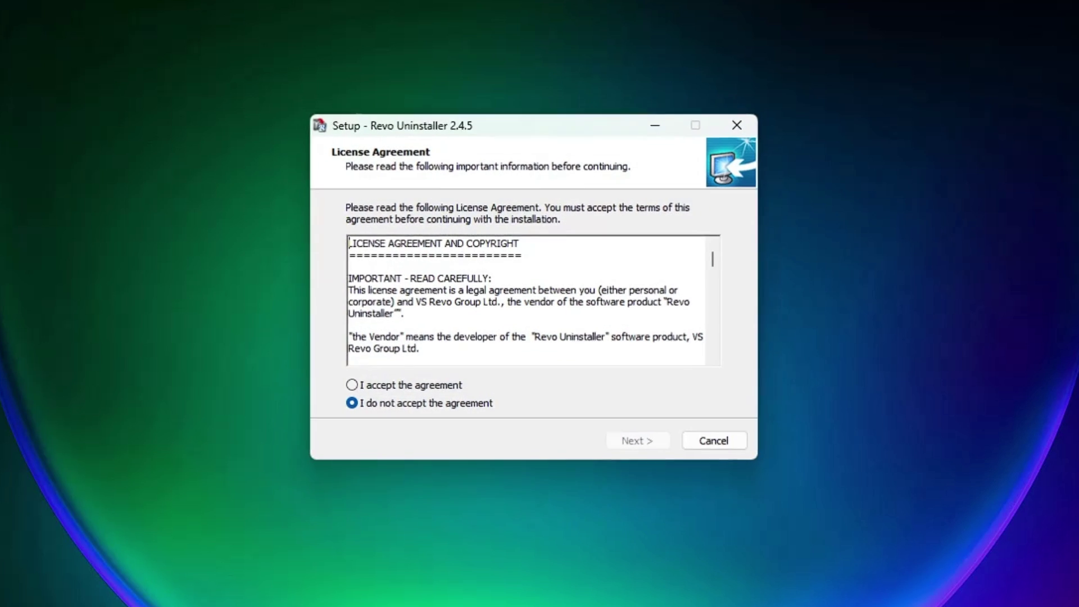
left_click(436, 386)
left_click(619, 448)
left_click(620, 449)
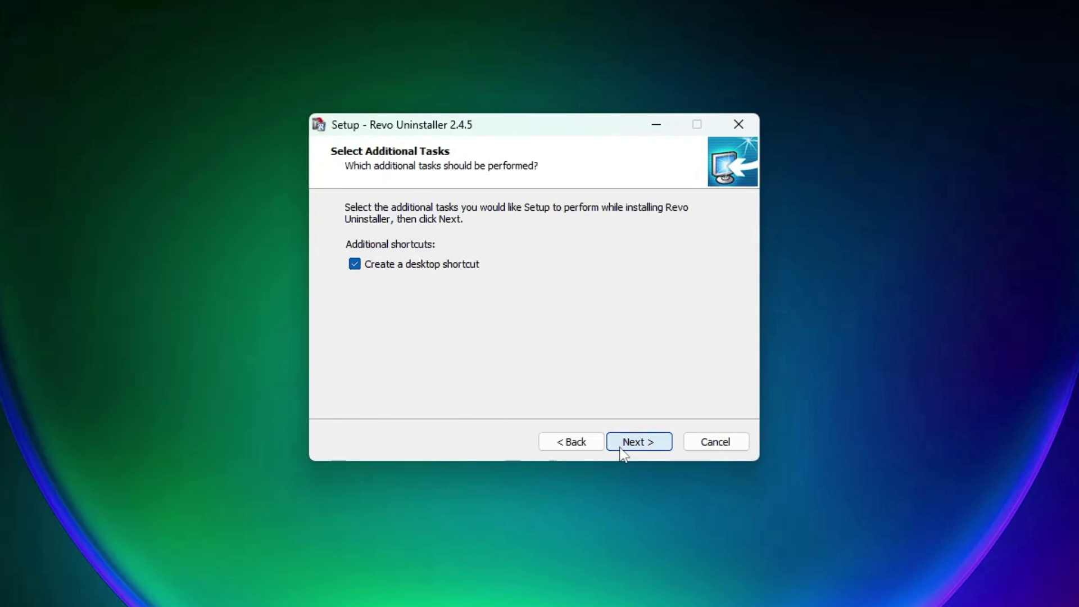
left_click(621, 449)
left_click(620, 448)
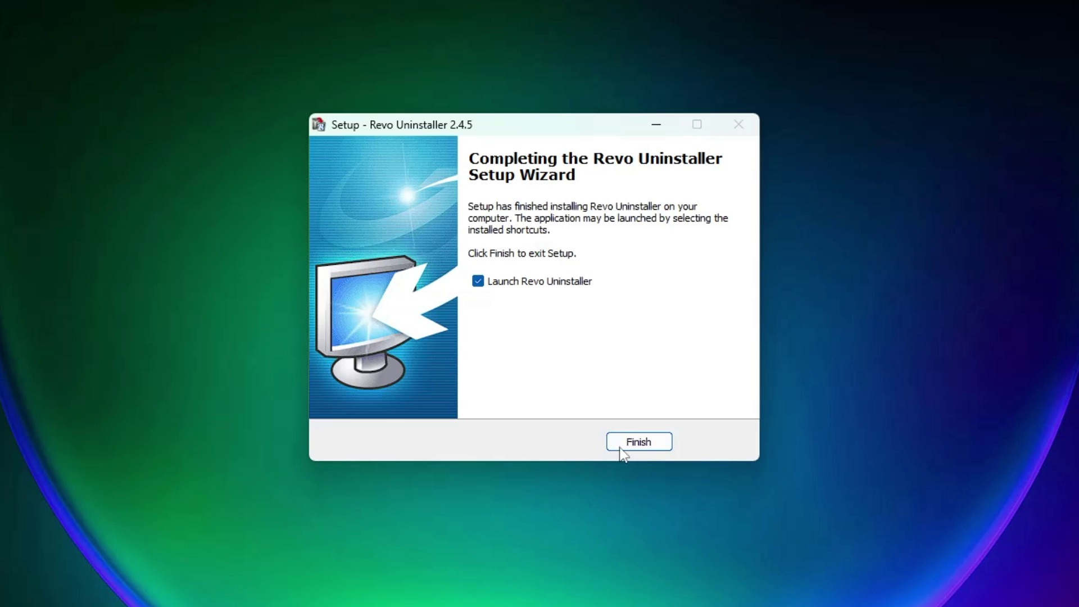
left_click(633, 442)
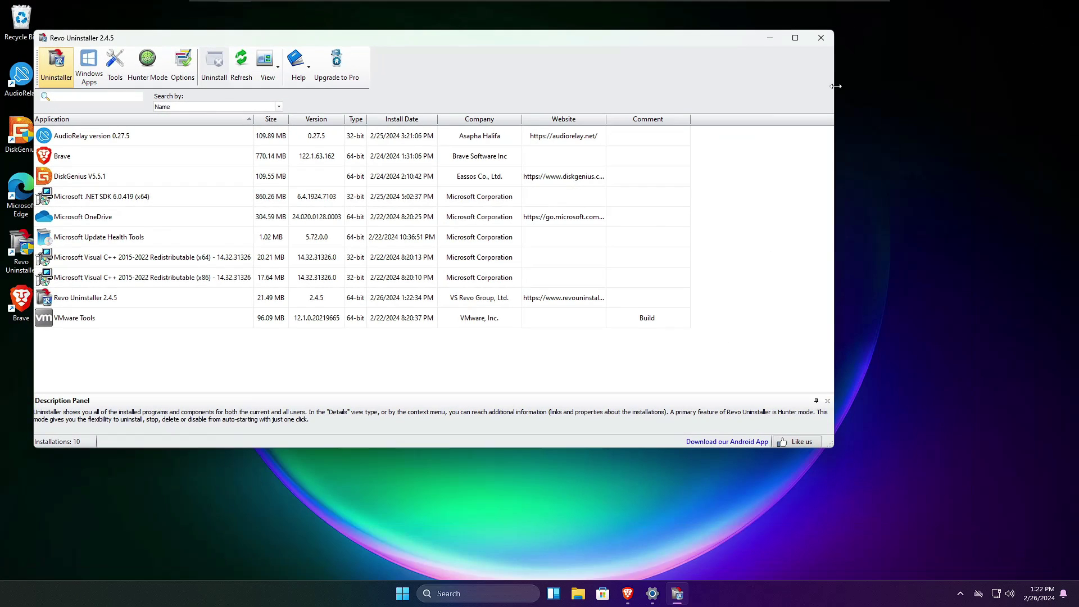
- Make the Revo Uninstaller window narrower and reposition it on the desktop
left_click_drag(836, 90, 619, 90)
left_click_drag(396, 40, 622, 92)
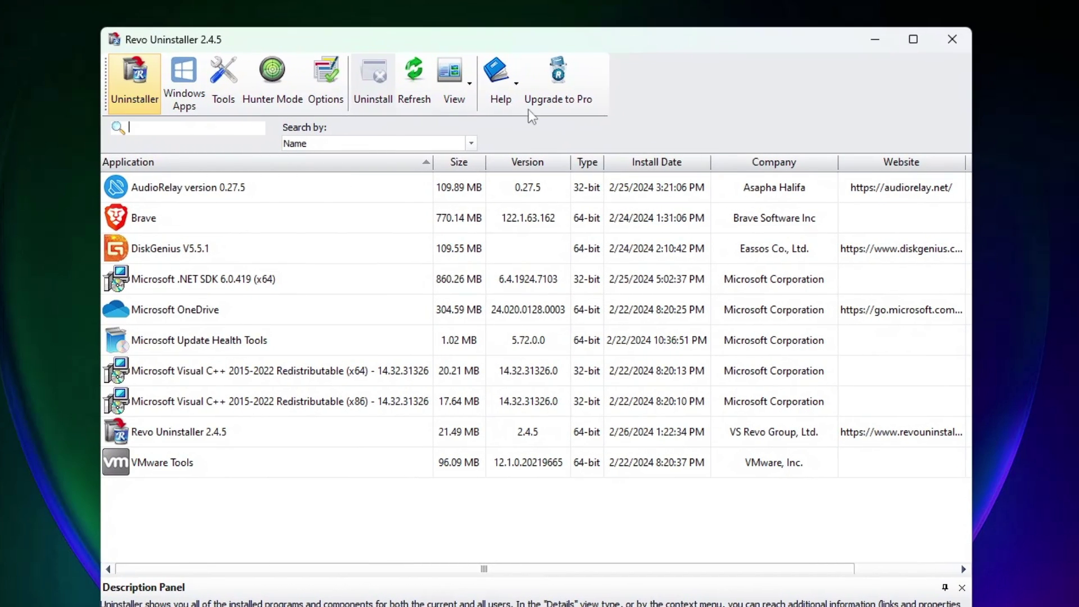
left_click_drag(434, 30, 467, 33)
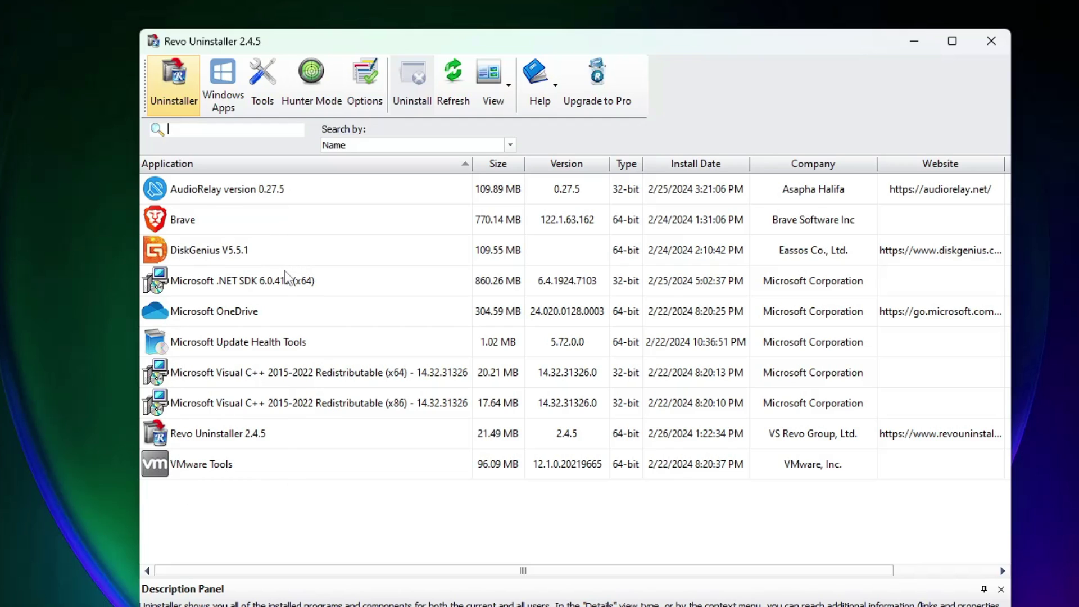
- Scroll through the Windows Apps list, such as Calculator, then show the Tools list
left_click(225, 95)
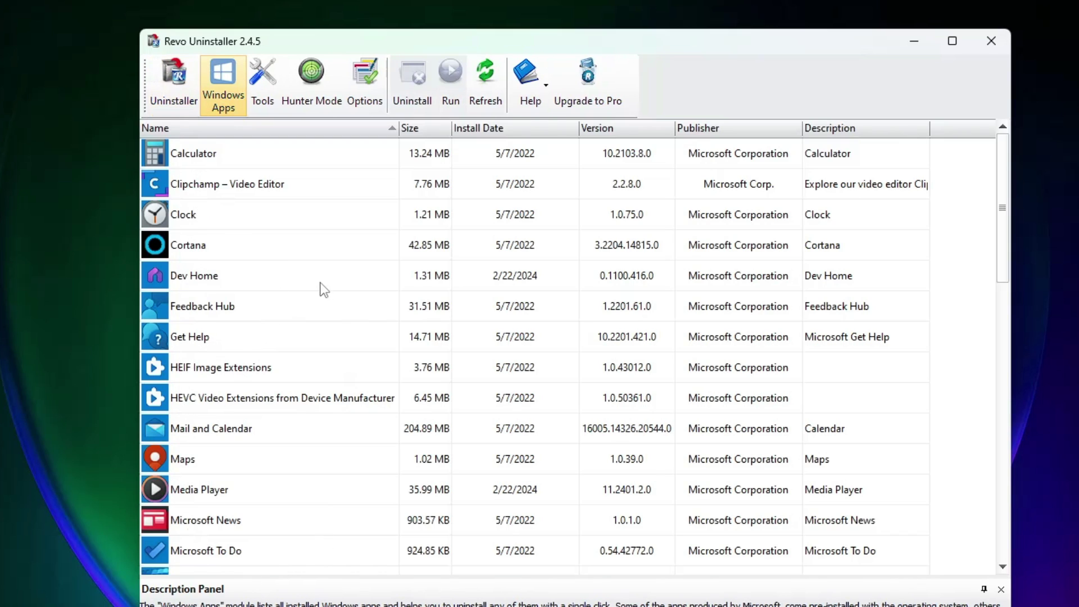
scroll(243, 430, "down", 2)
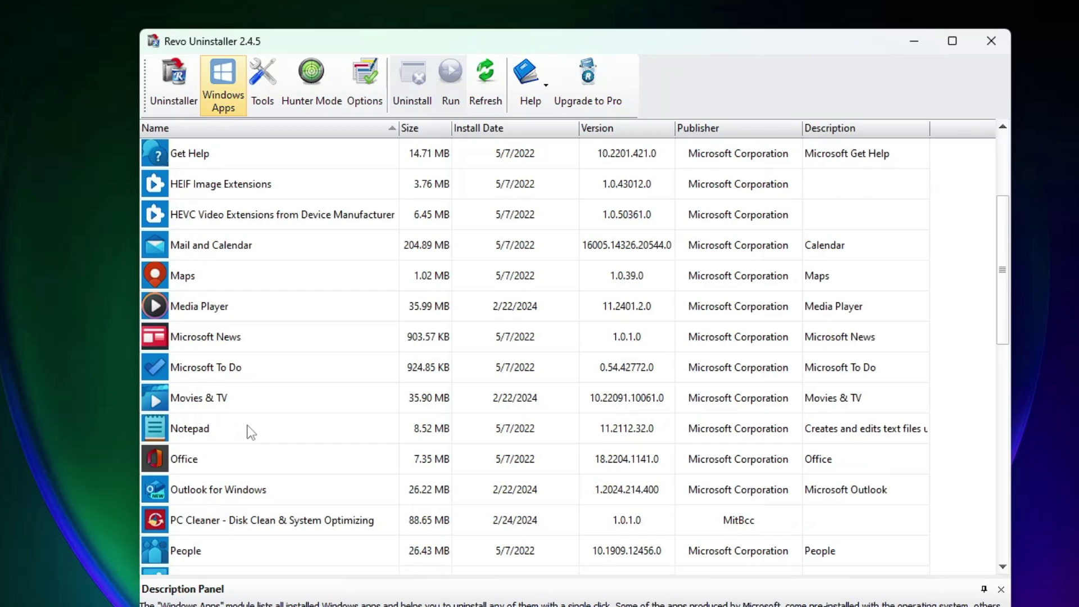
scroll(253, 393, "up", 2)
left_click(271, 77)
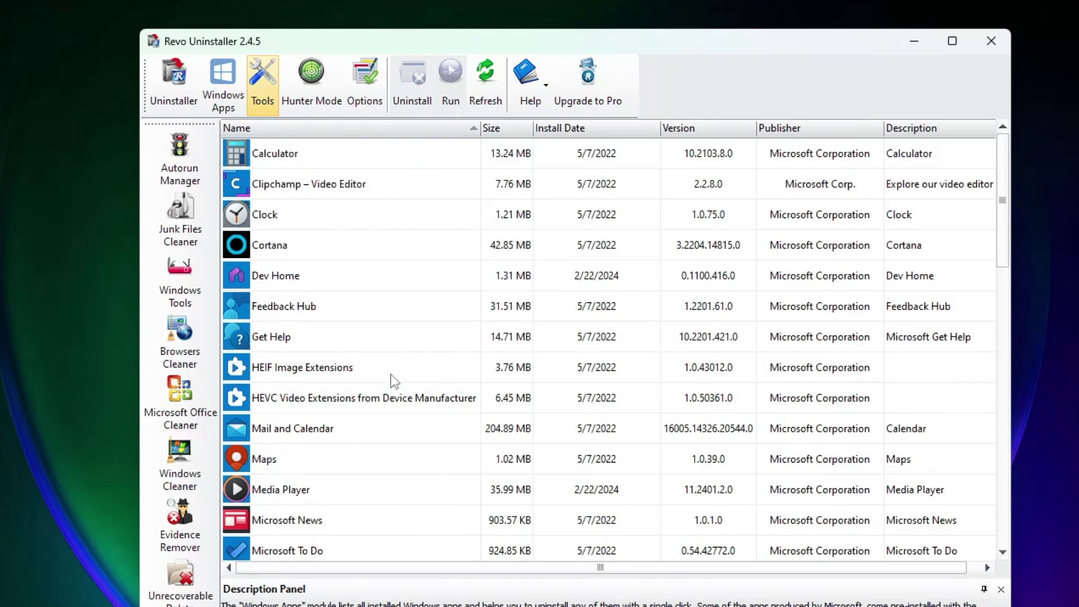
- Visit Autorun Manager, Junk Files Cleaner, Windows Tools, Office Cleaner, Windows Cleaner, Evidence Remover, then Uninstaller
left_click(181, 174)
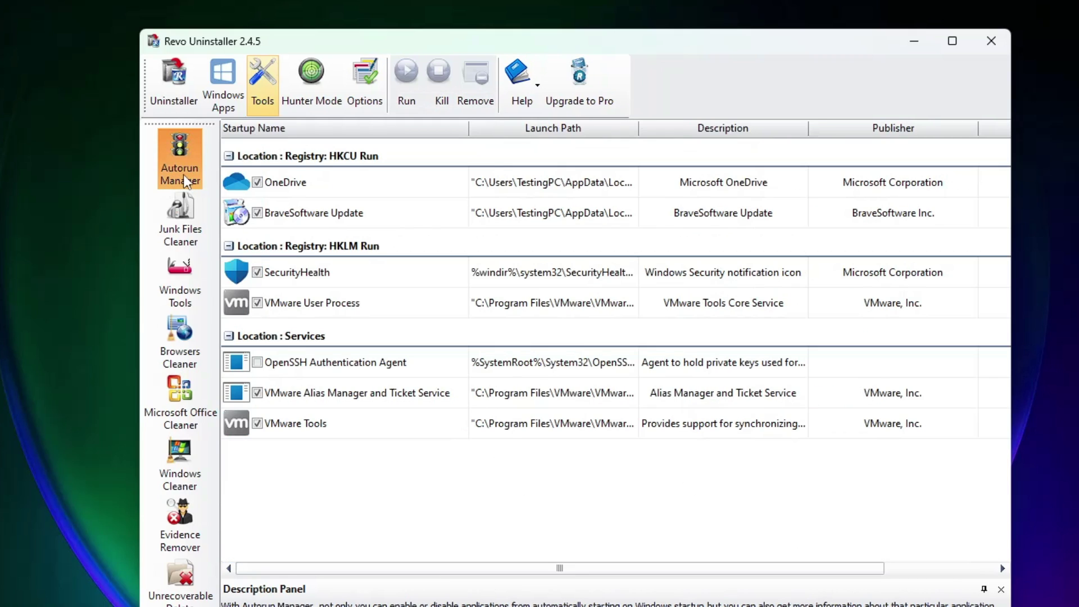
left_click(180, 217)
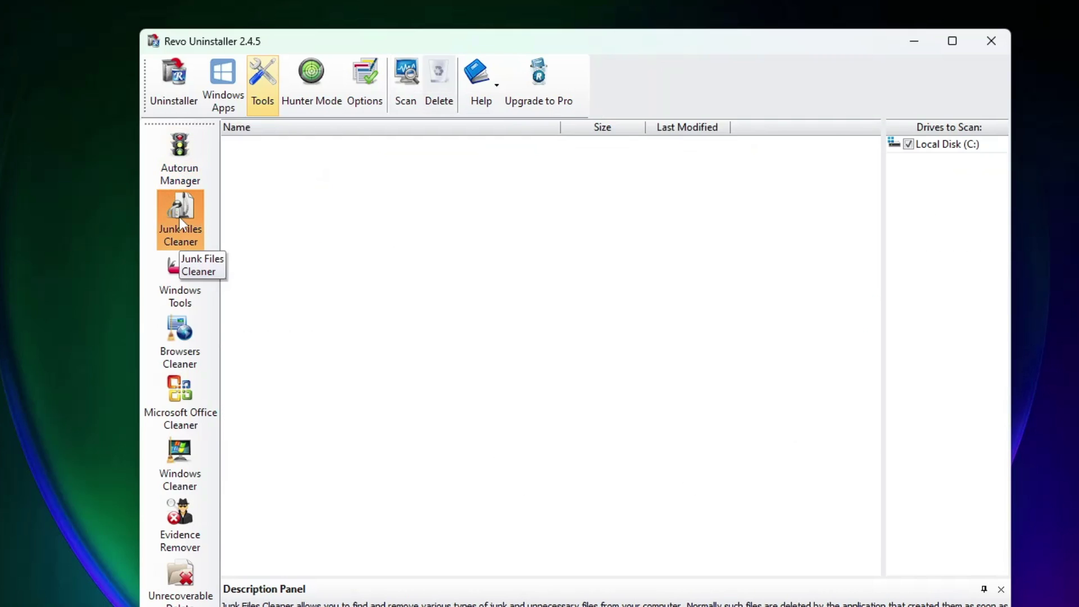
left_click(175, 281)
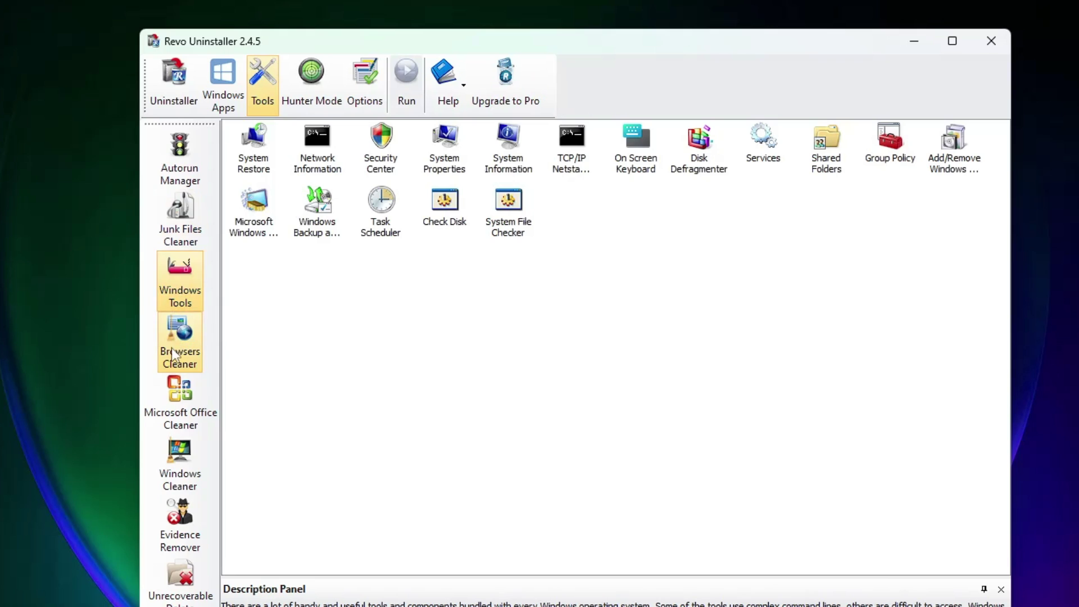
left_click(183, 409)
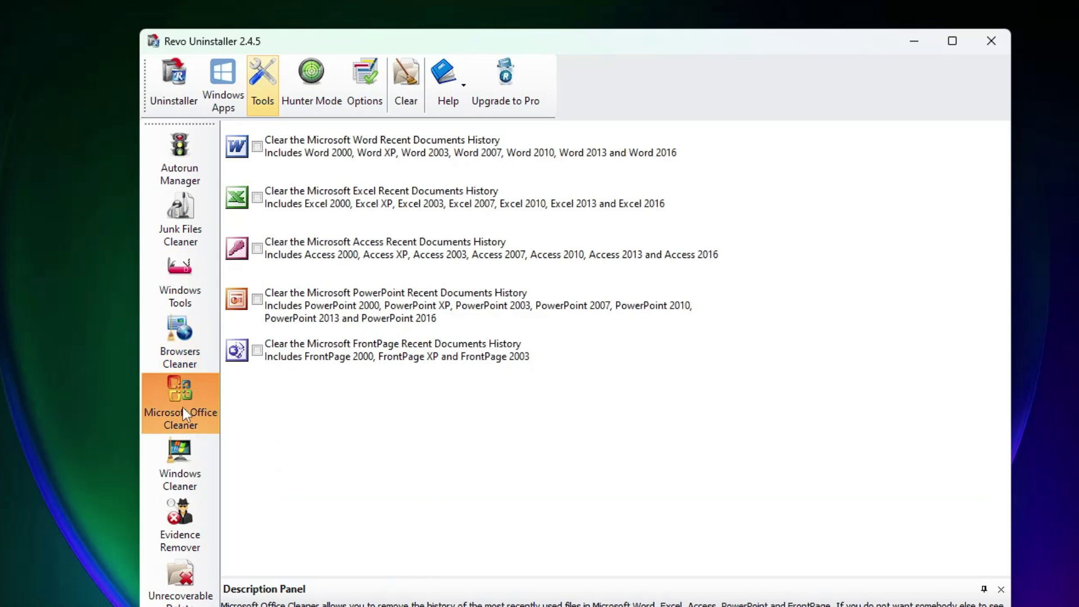
left_click(184, 464)
left_click(190, 533)
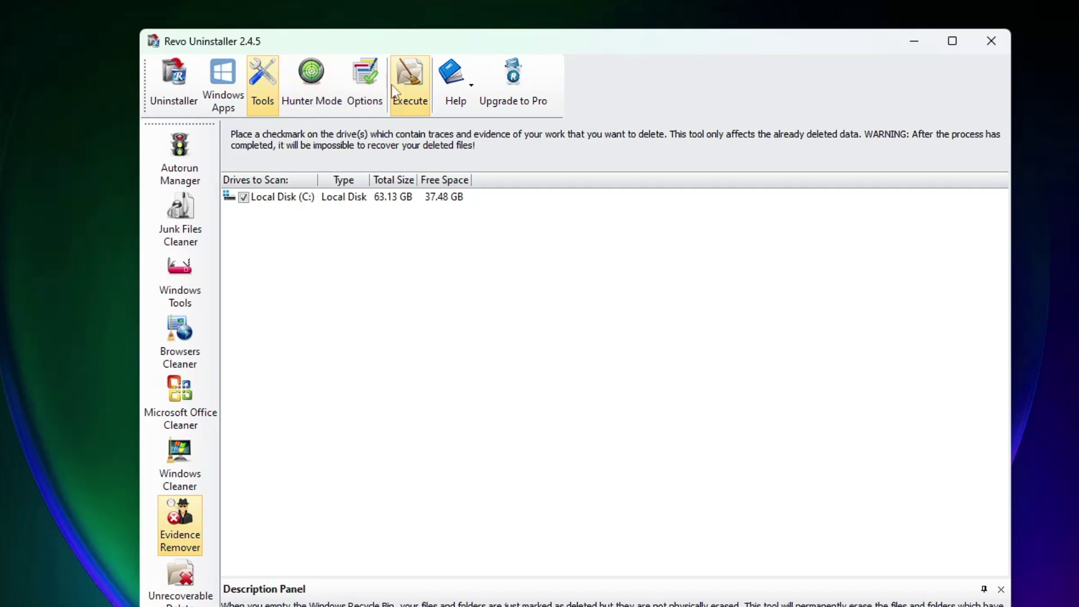
left_click(167, 96)
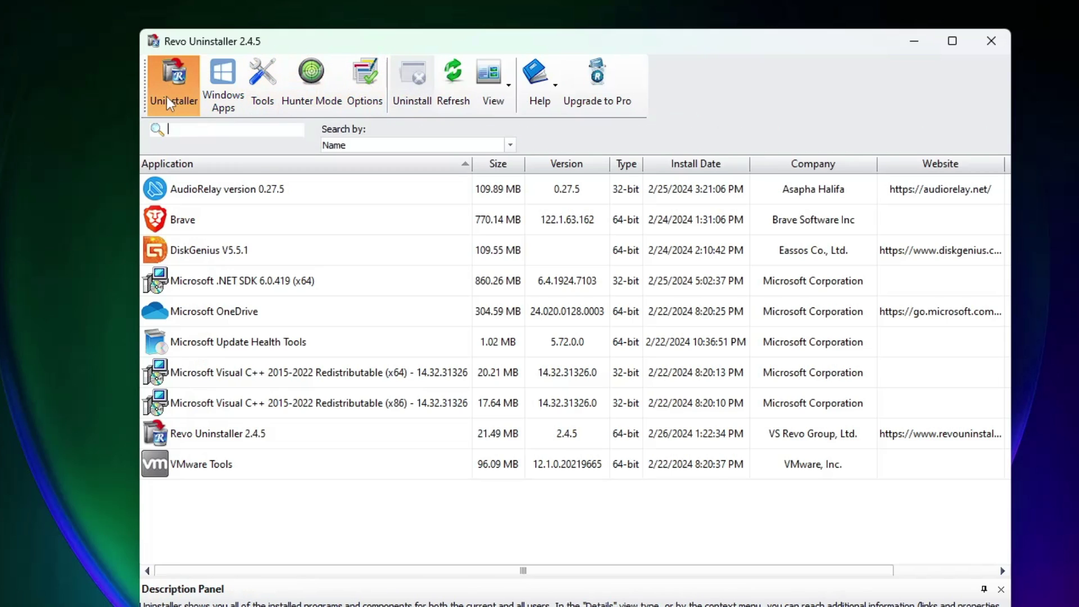
- Switch to Windows Apps and back to Uninstaller, then select the DiskGenius V5.5.1 row
left_click(214, 100)
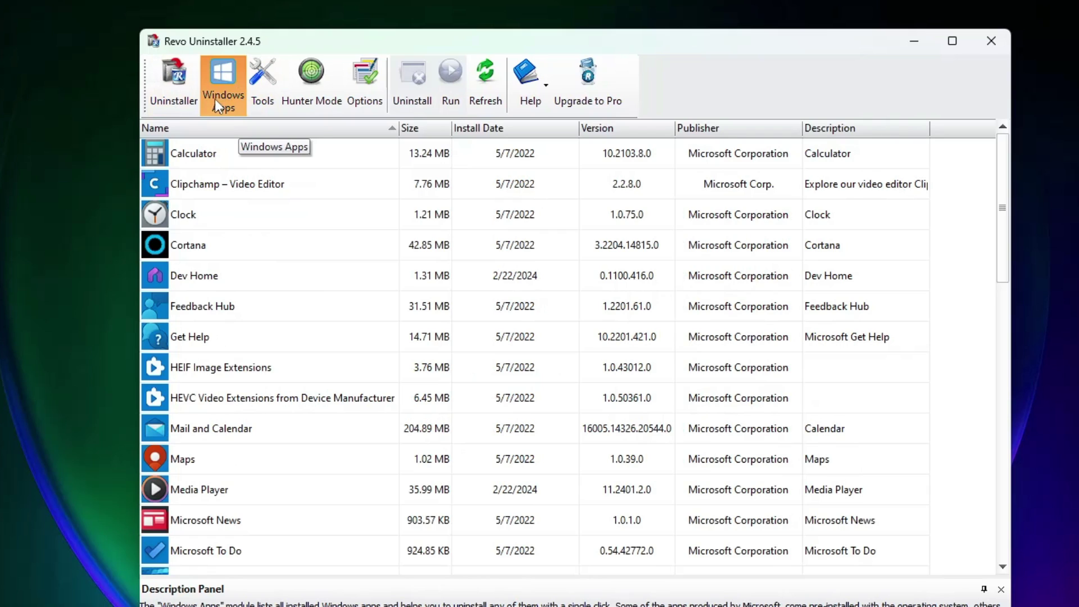
left_click(167, 99)
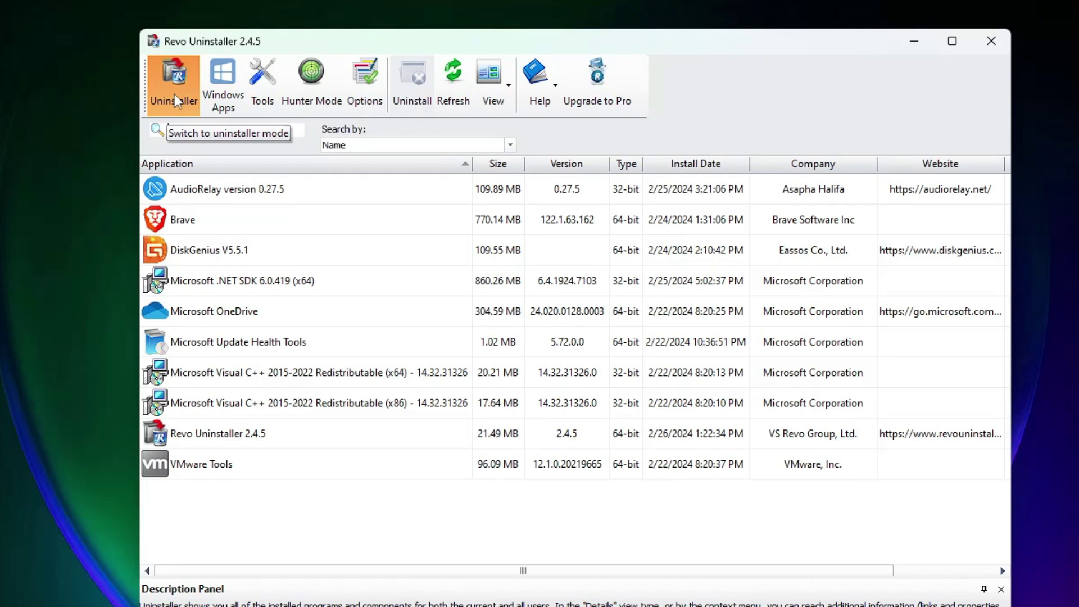
left_click(211, 251)
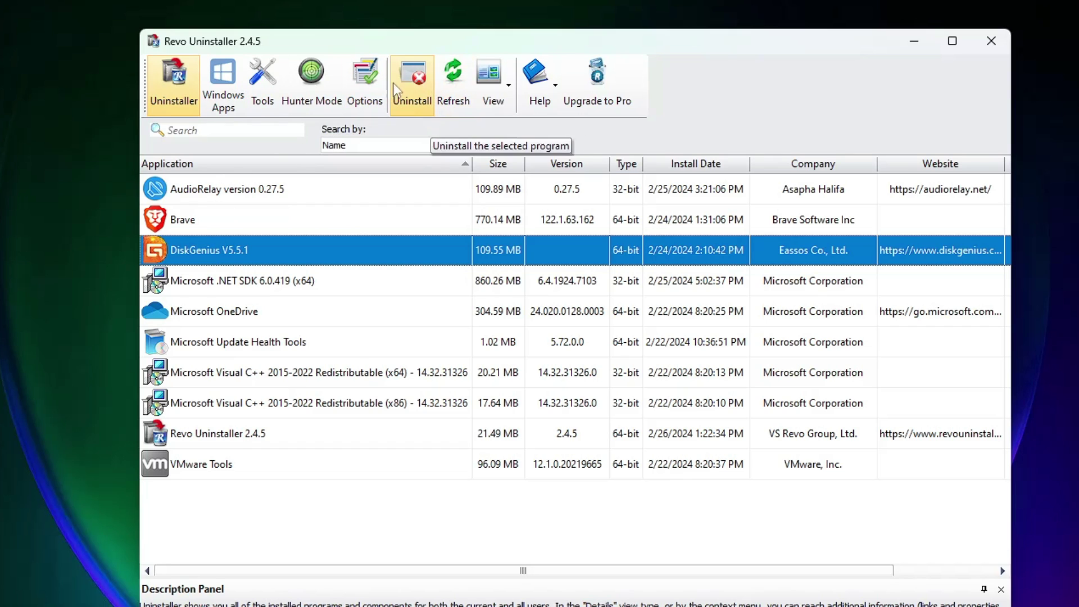
- Uninstall DiskGenius V5.5.1 with 'Make a System Restore Point' unticked, dismissing the brief error
left_click(419, 91)
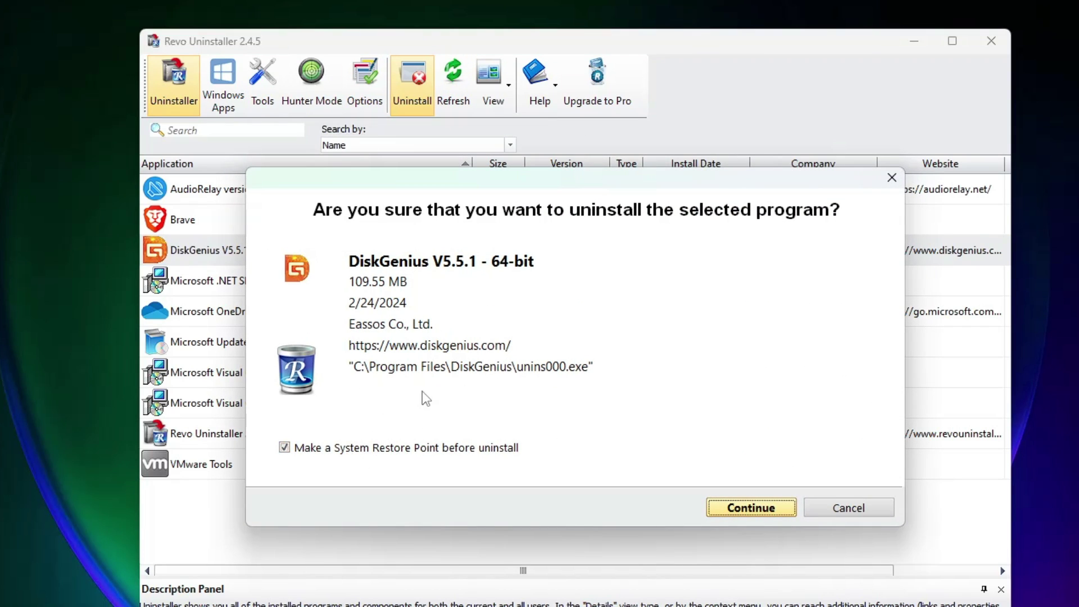
left_click(365, 448)
left_click(364, 449)
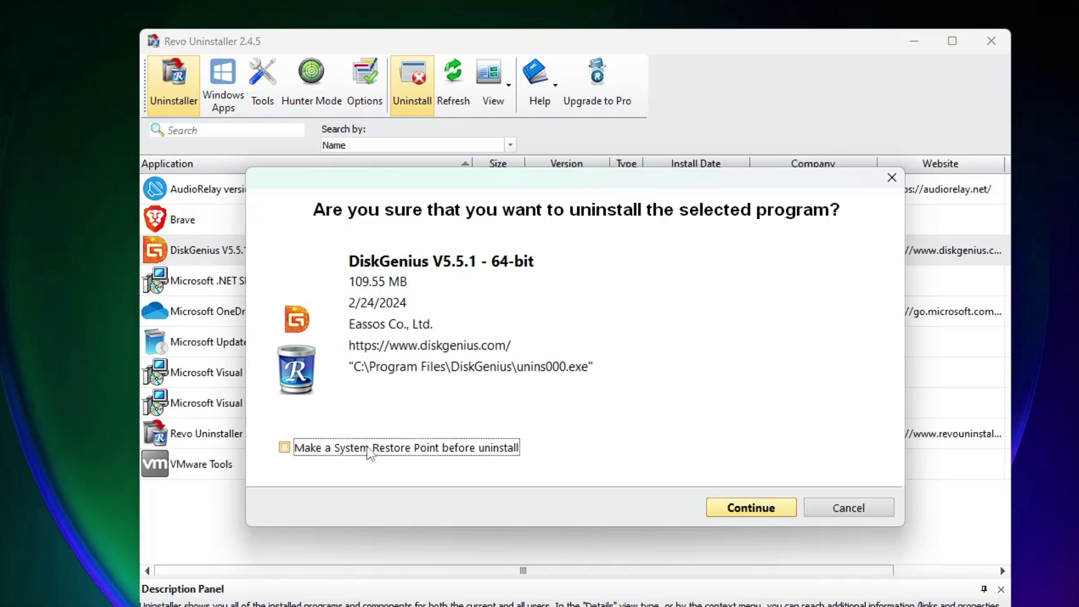
left_click(751, 509)
key("Return")
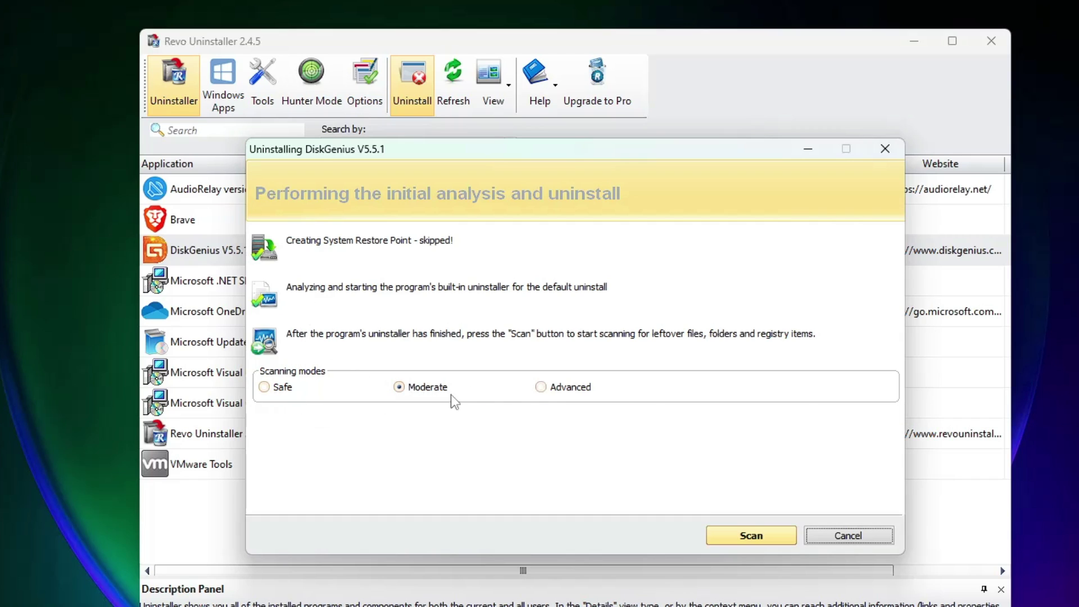
- Scan for DiskGenius leftovers in Advanced mode, finding 1 registry key and 21 values
left_click(542, 387)
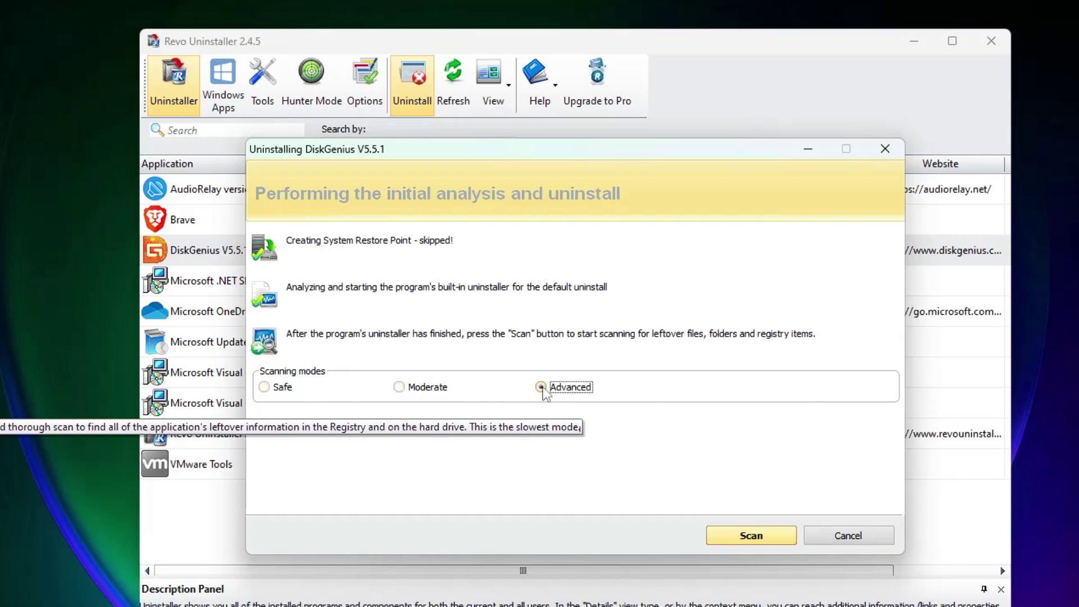
left_click(751, 537)
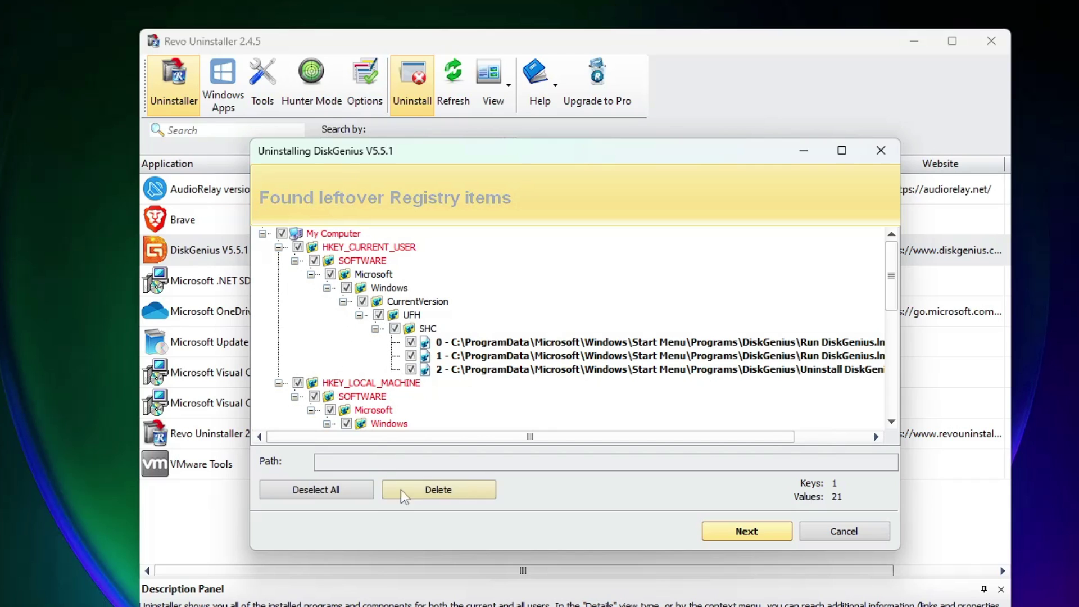
- Delete the checked DiskGenius leftover registry items and confirm
left_click(439, 497)
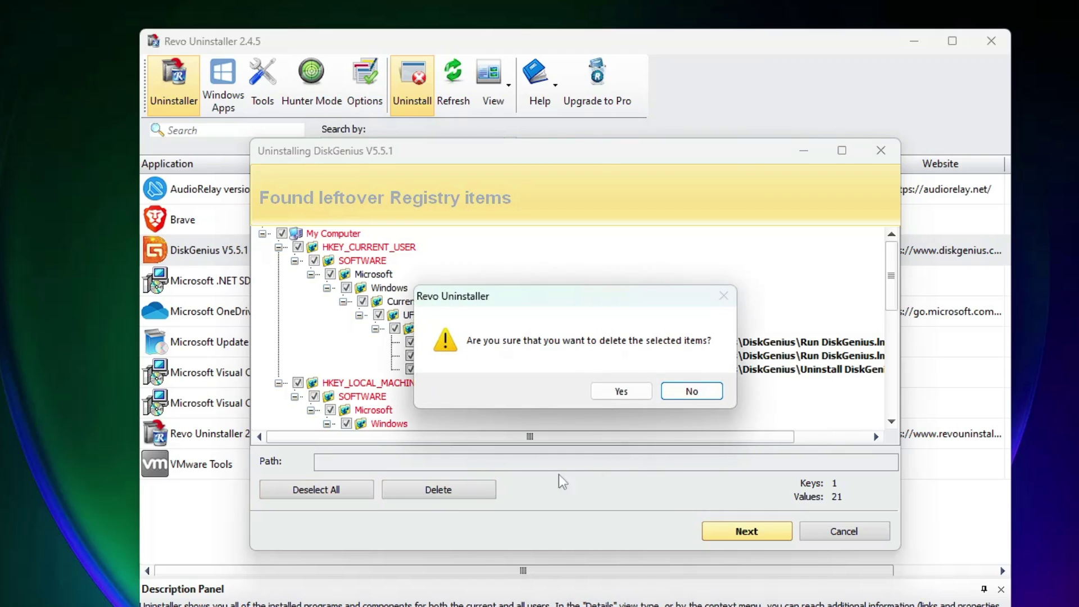
left_click(621, 392)
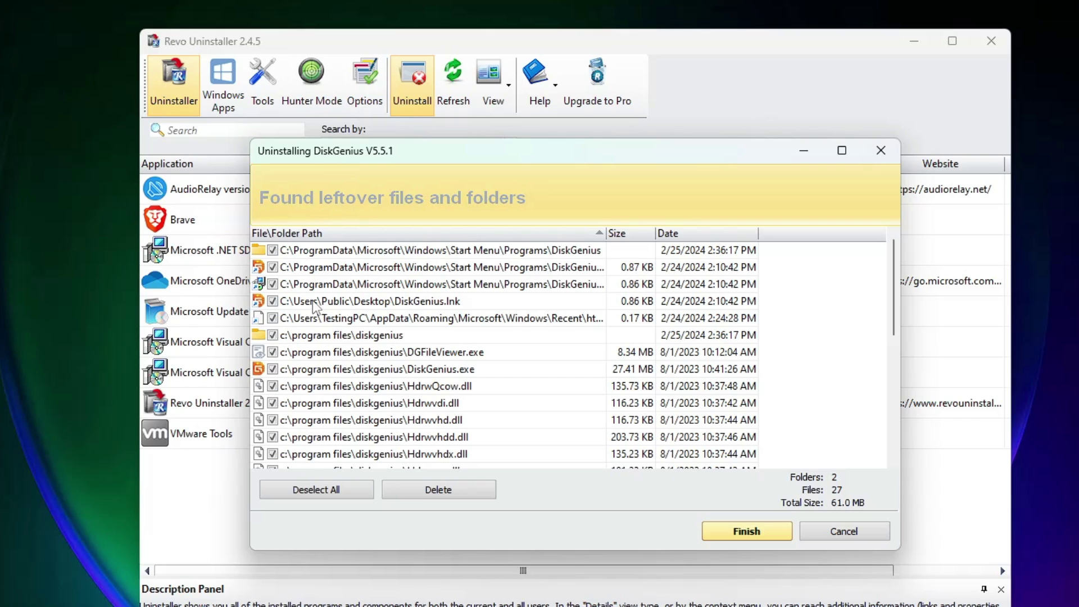
- Delete the DiskGenius leftover files and folders and confirm
left_click(437, 495)
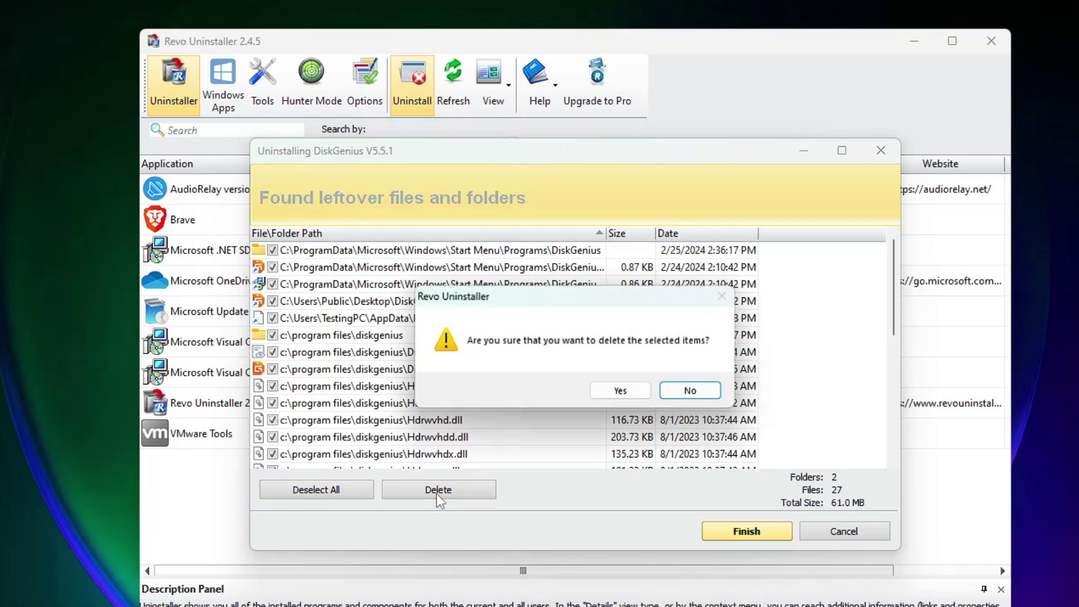
left_click(621, 392)
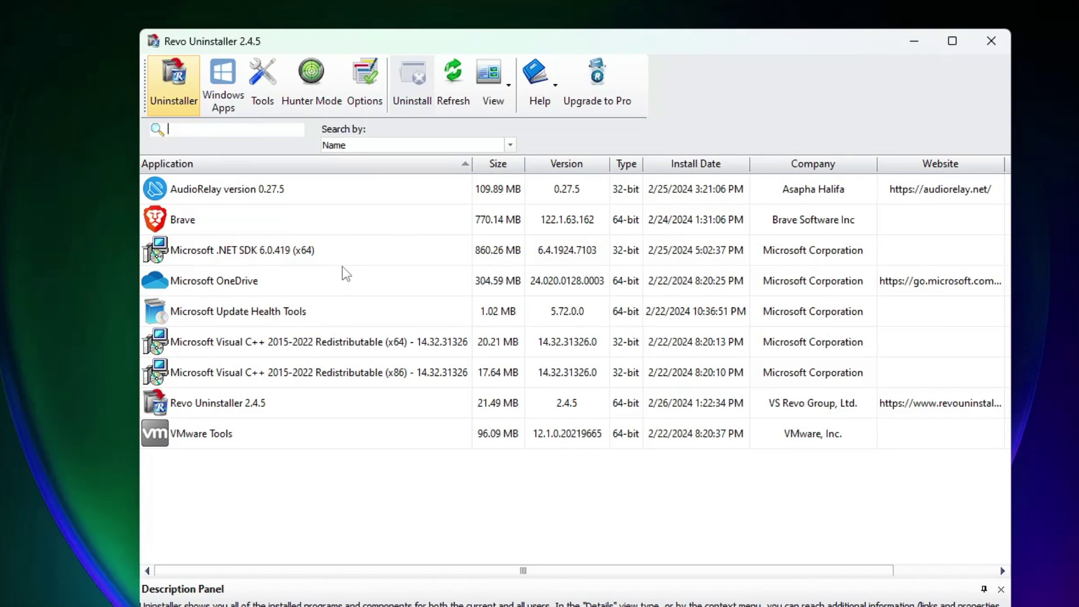
- In the Windows Apps list, select Clipchamp – Video Editor
left_click(224, 96)
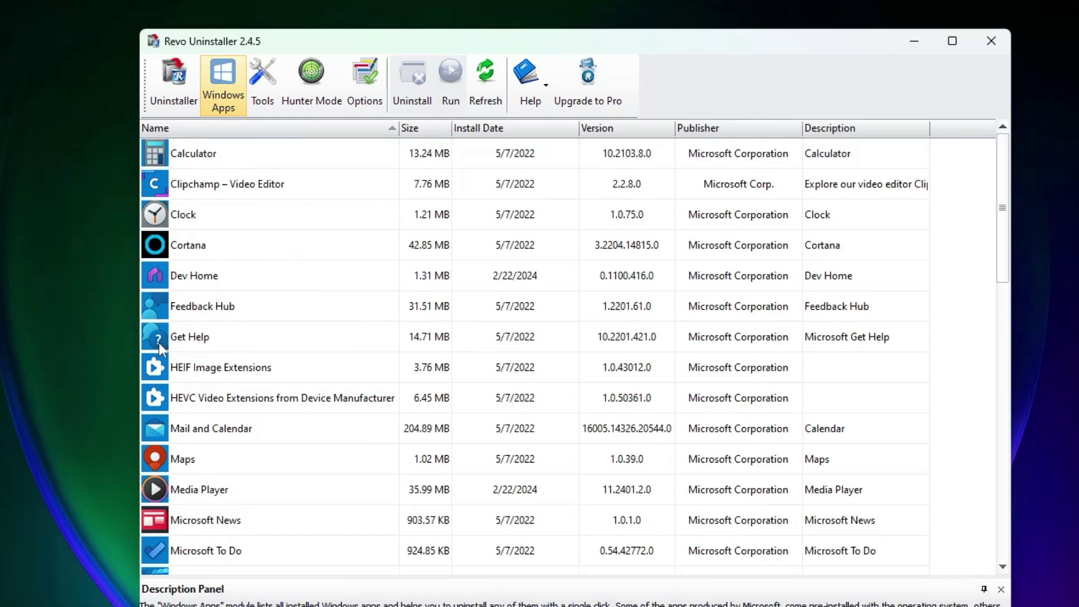
scroll(247, 326, "down", 3)
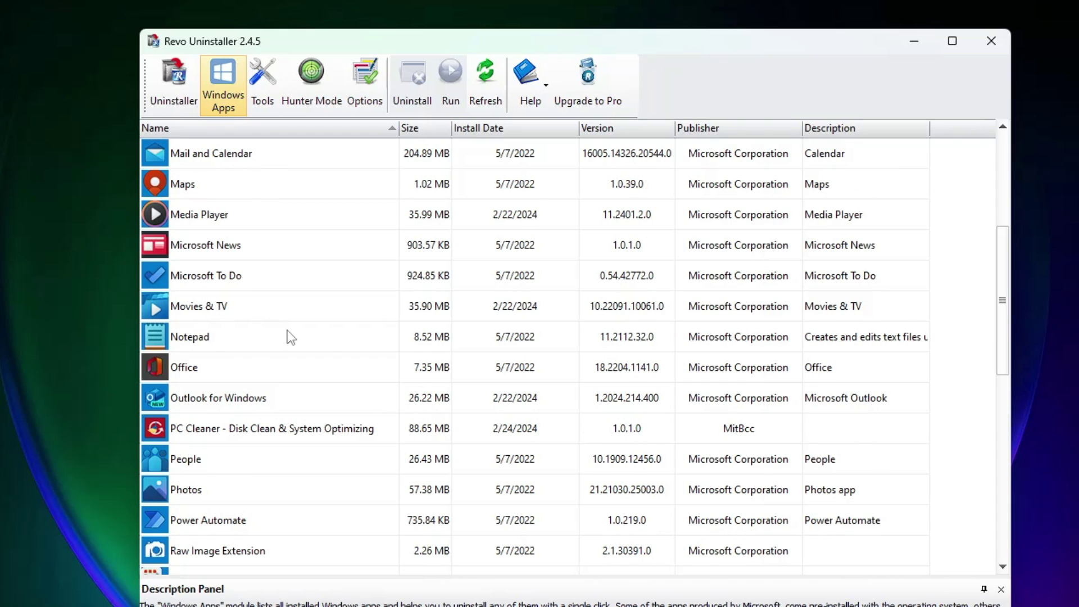
scroll(292, 335, "down", 2)
scroll(298, 343, "down", 2)
scroll(299, 351, "up", 7)
left_click(294, 275)
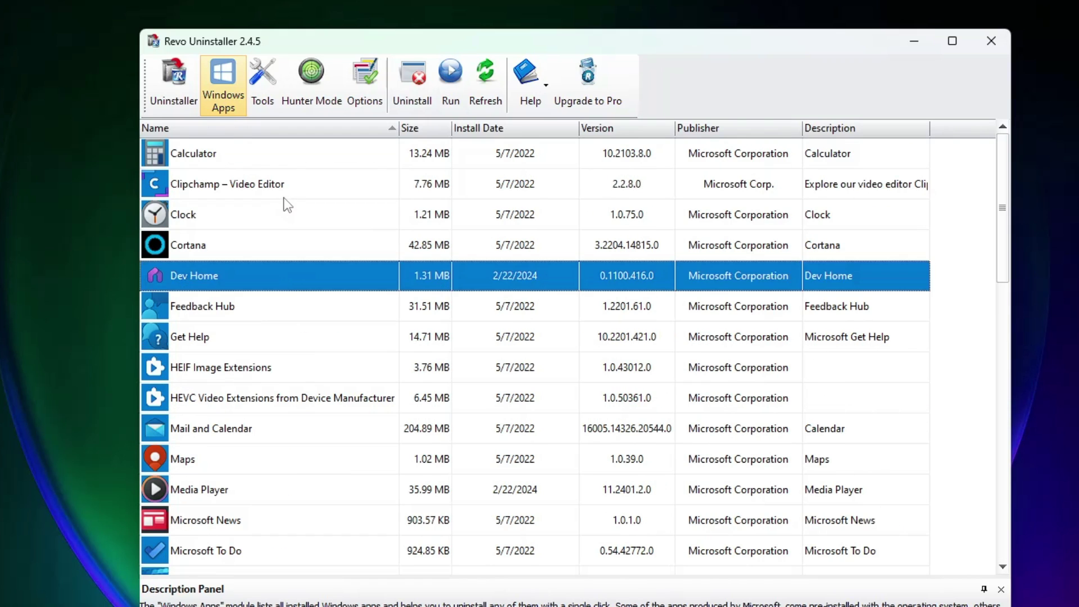
left_click(289, 202)
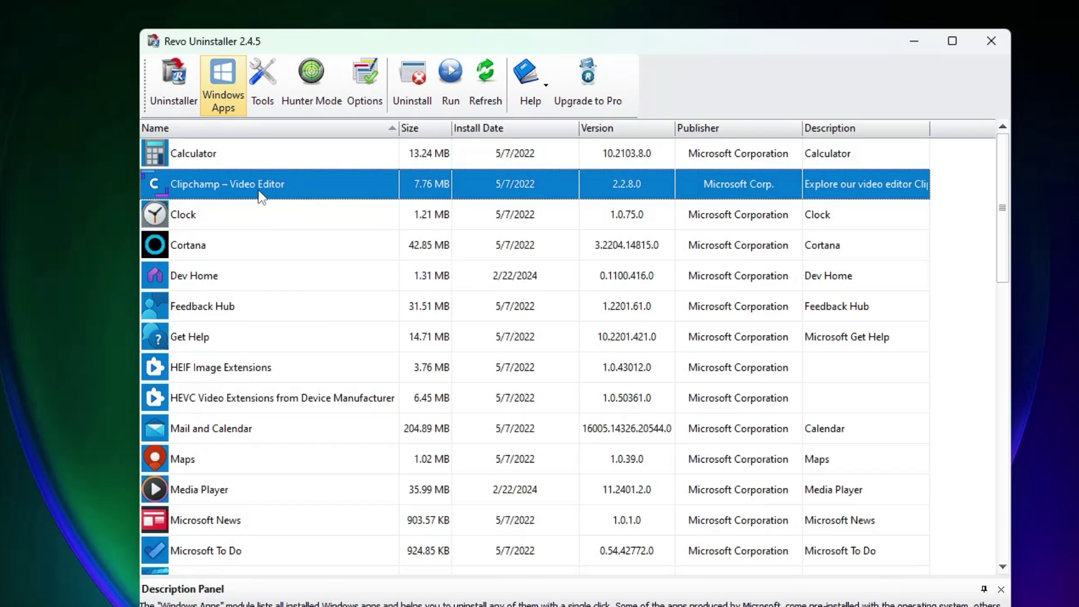
left_click(410, 88)
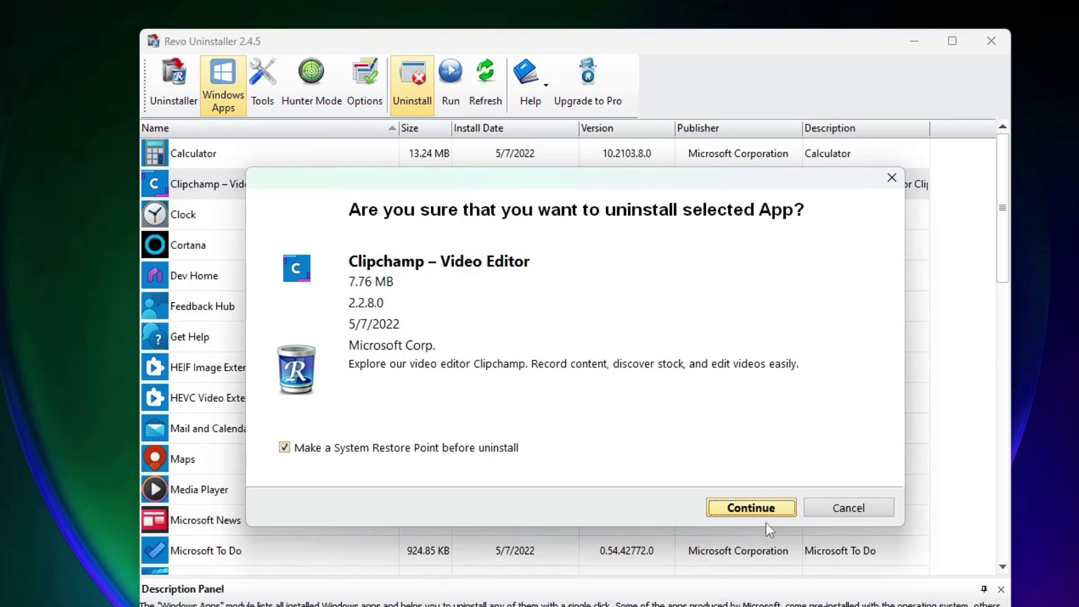
left_click(851, 509)
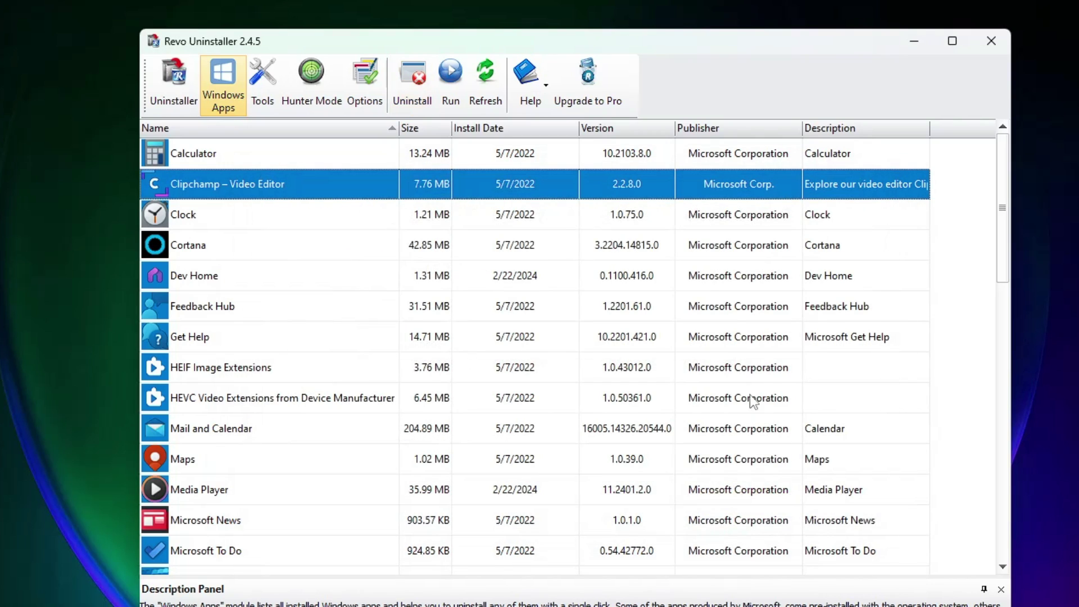